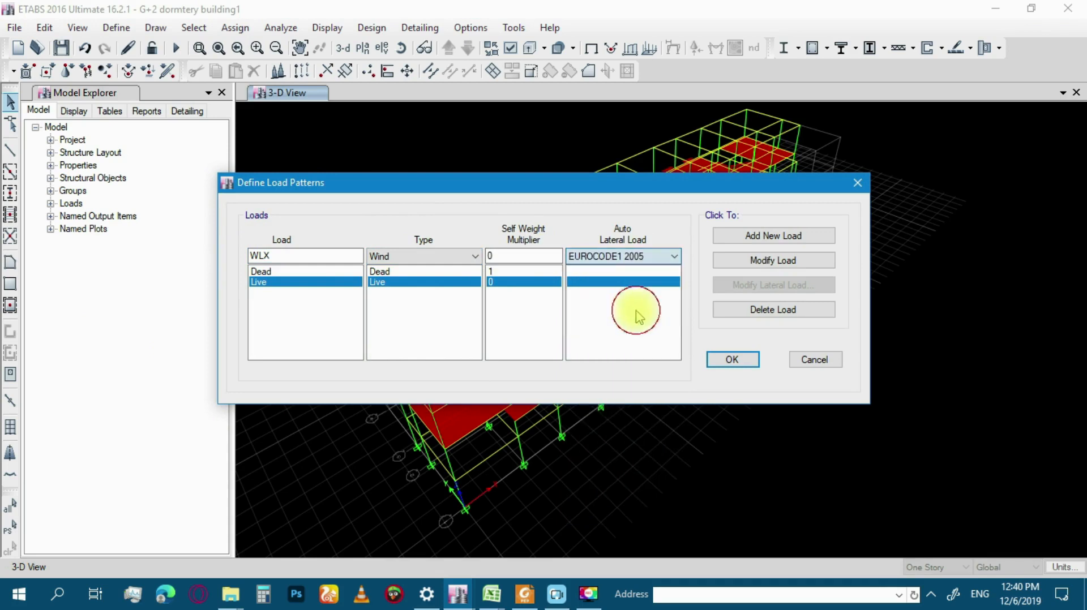
Step: Add two wind load patterns named WLX and WLY with self-weight multiplier 0 and EUROCODE1 2005 auto lateral load
click(814, 242)
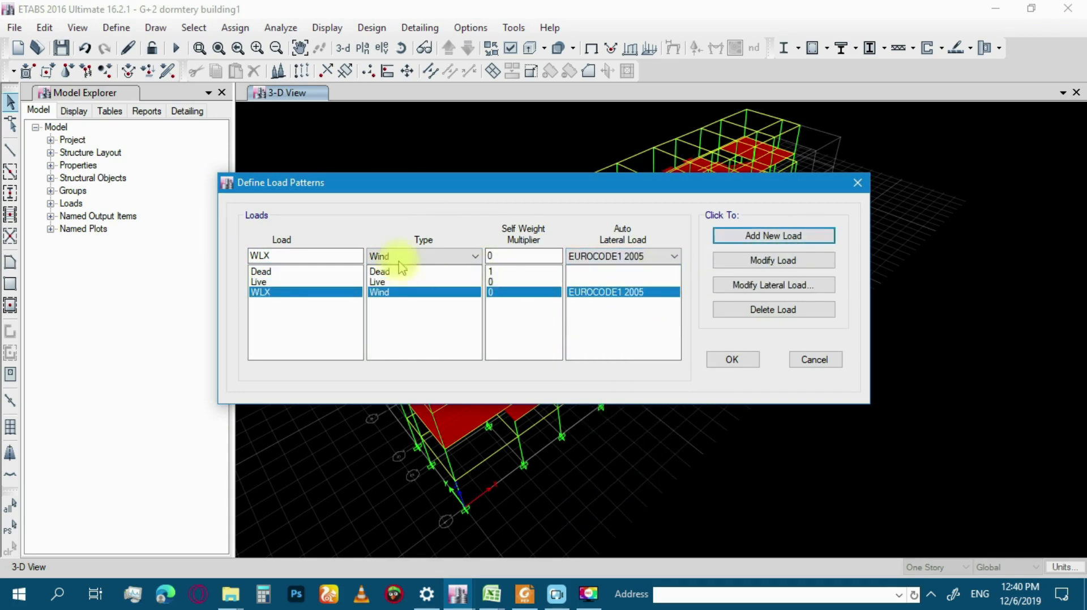
click(313, 256)
key(BackSpace)
text(Y)
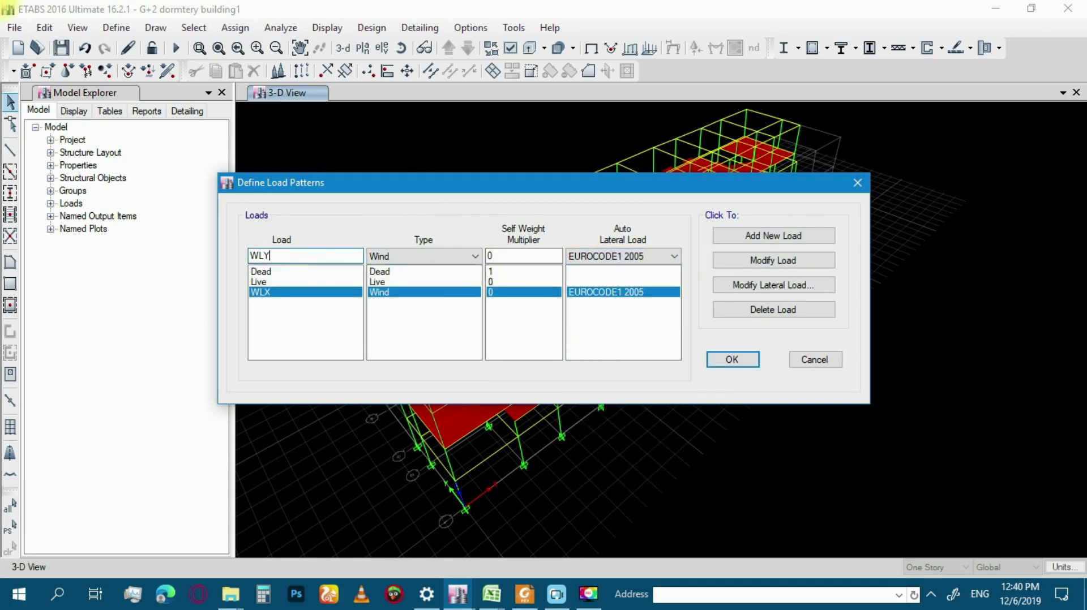
click(758, 237)
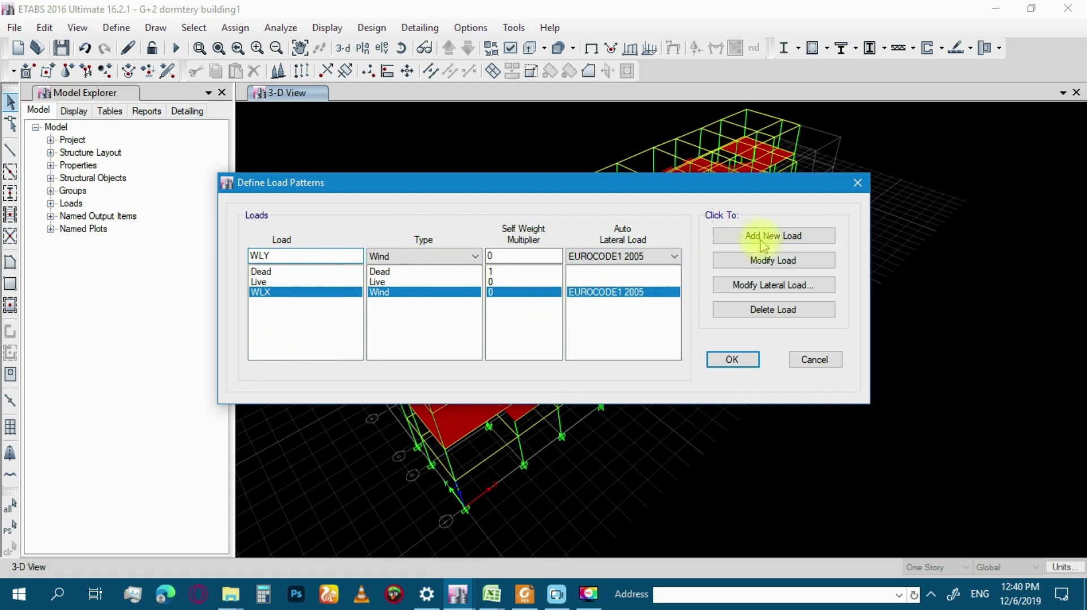
Step: Limit the wind direction angles of the WLX load pattern to 0 degrees in its exposure width data
click(648, 293)
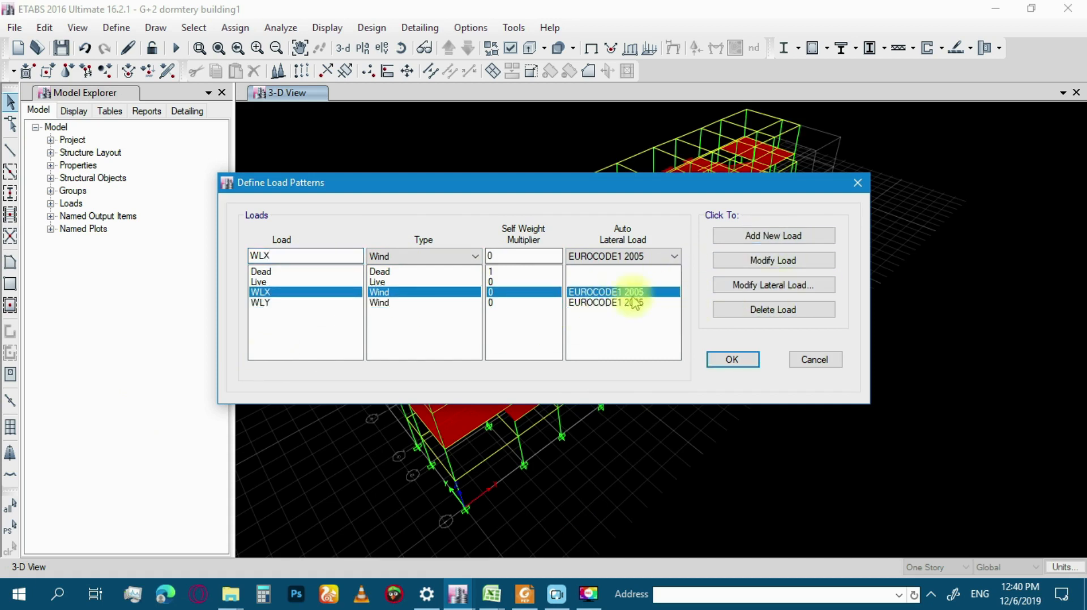
click(769, 287)
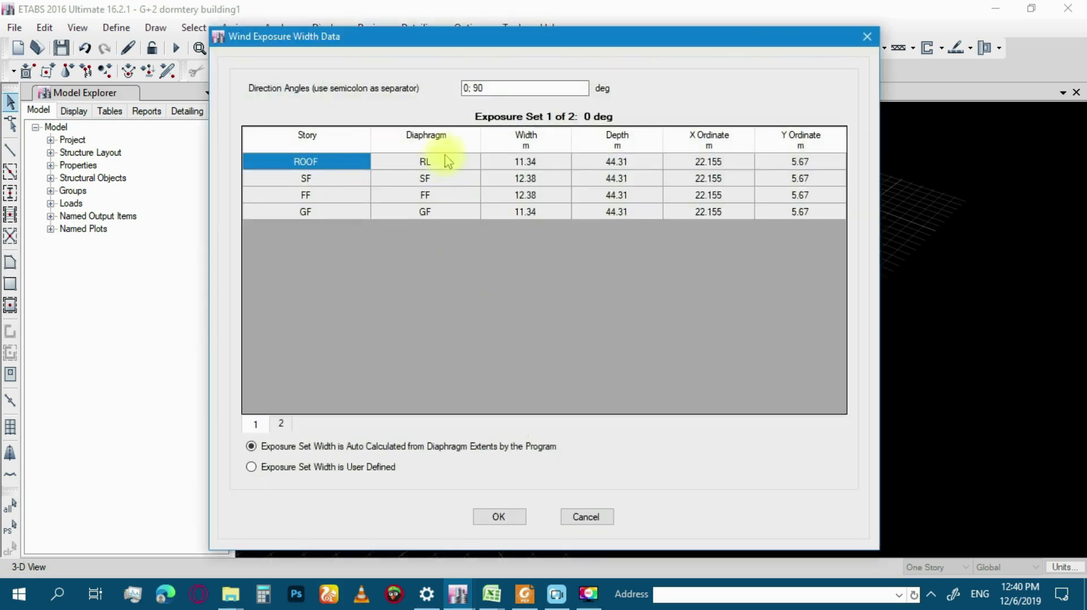
click(513, 85)
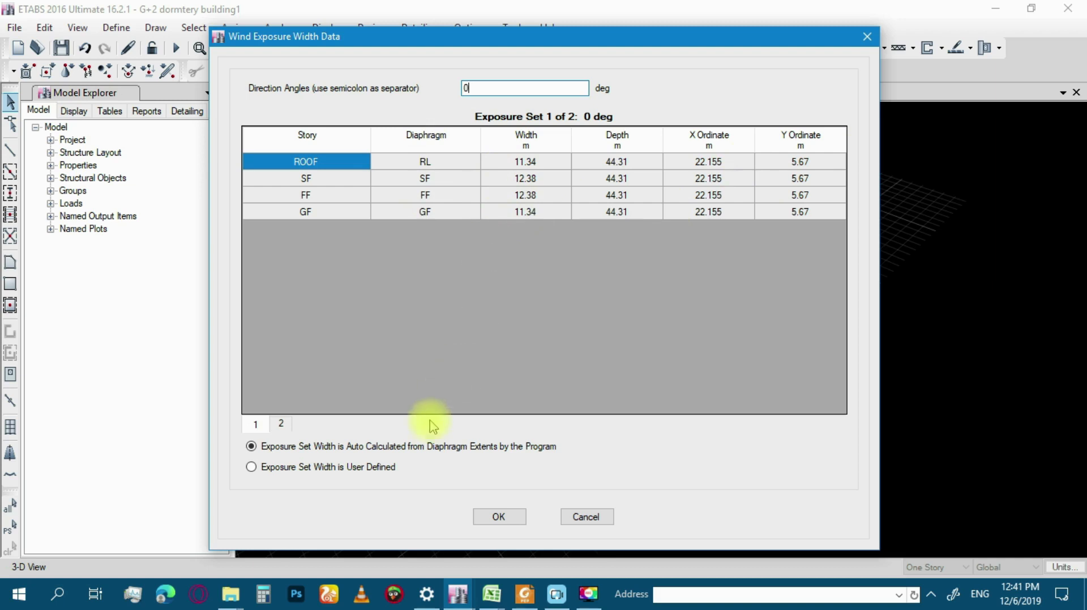
click(501, 519)
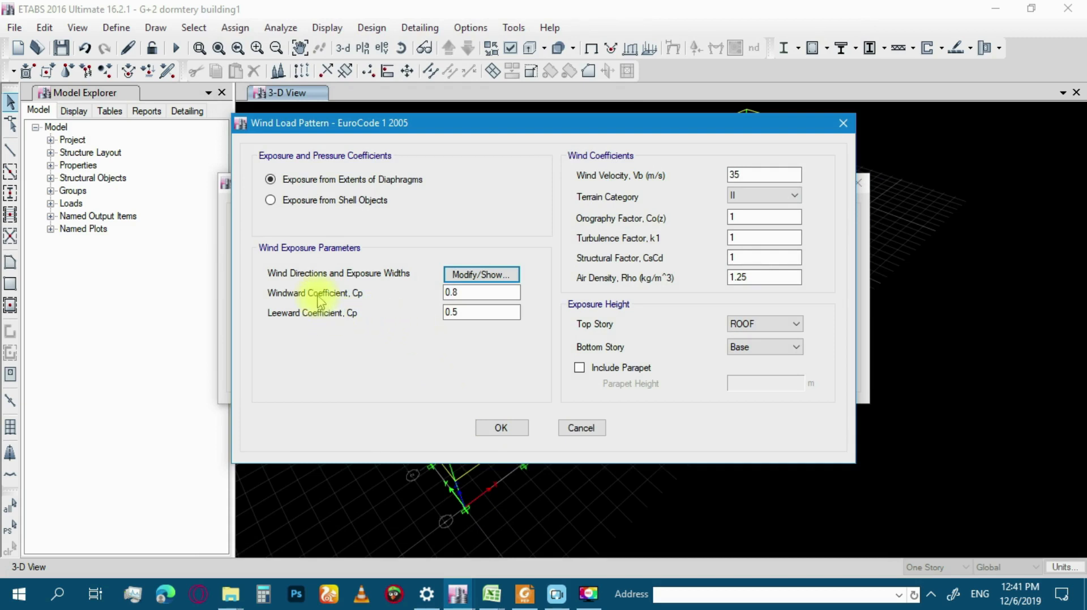
Step: Set the WLX wind velocity to 22 m/s and its terrain category to IV
click(484, 292)
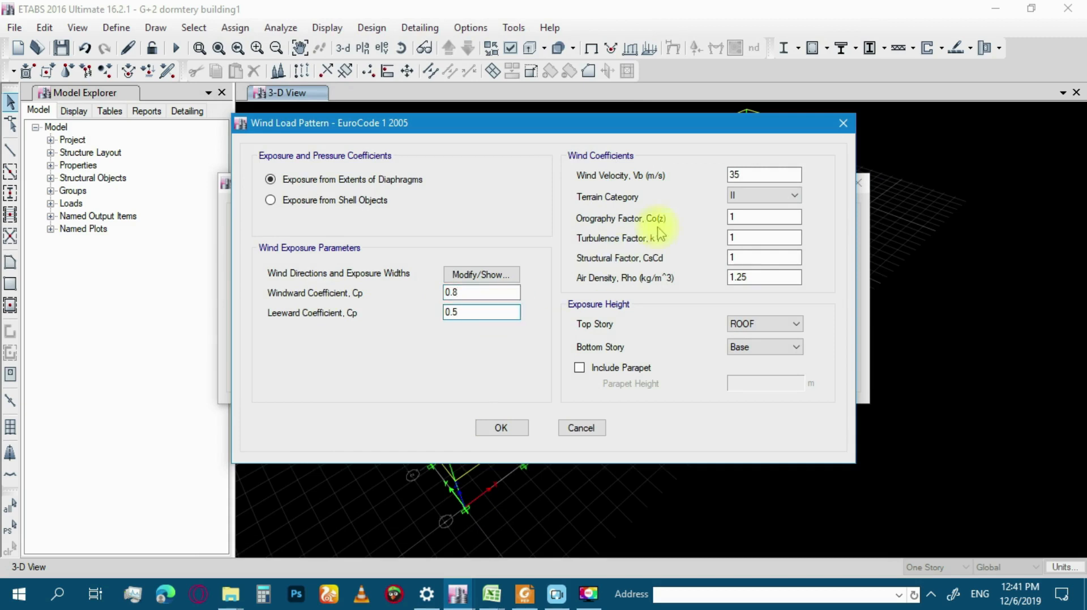
click(760, 174)
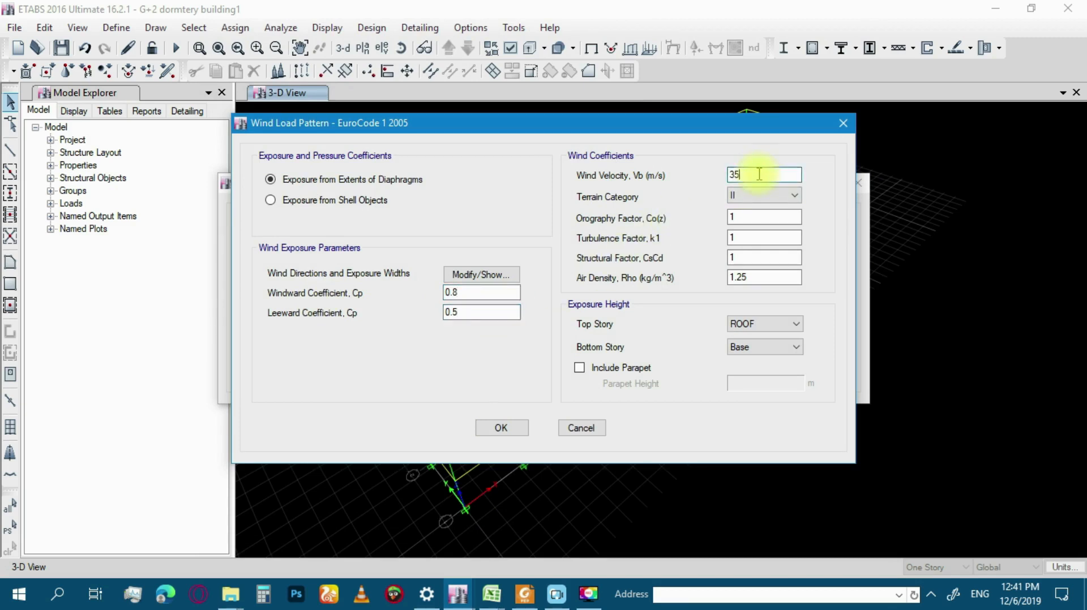
double_click(731, 174)
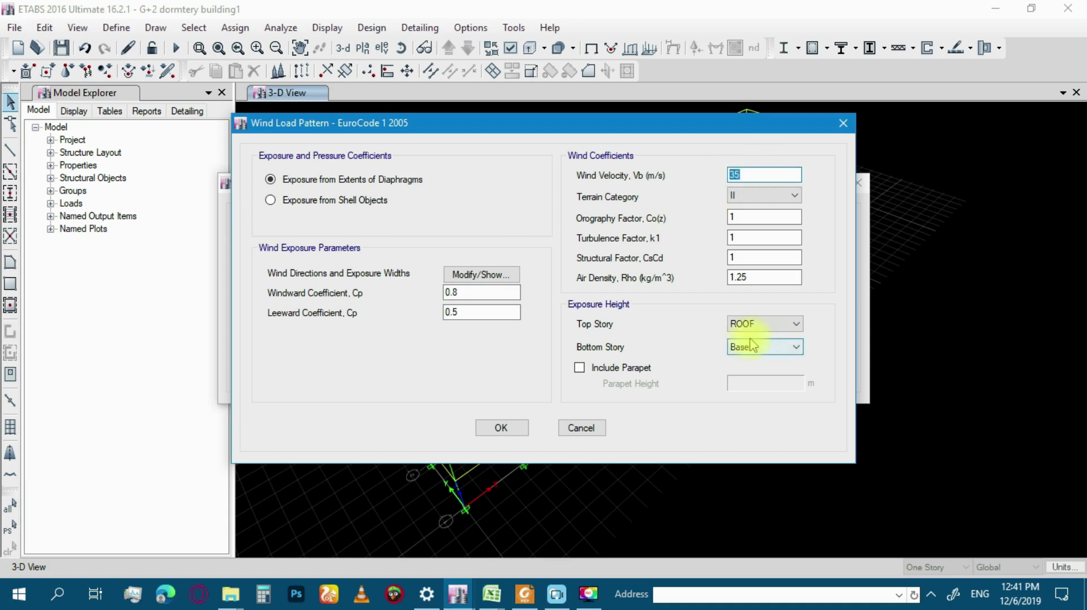
text(22)
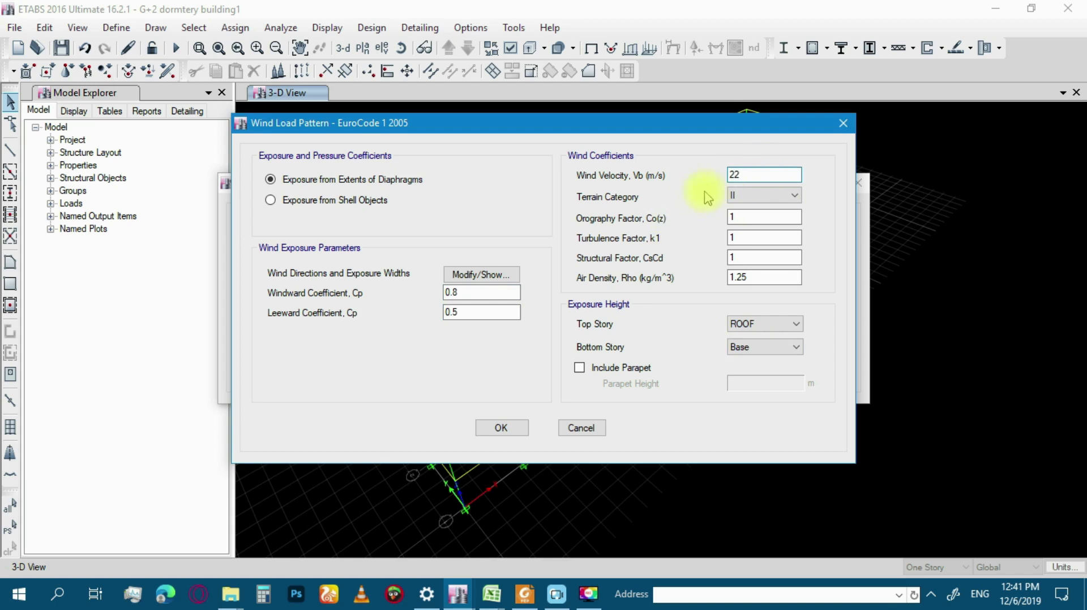
click(795, 195)
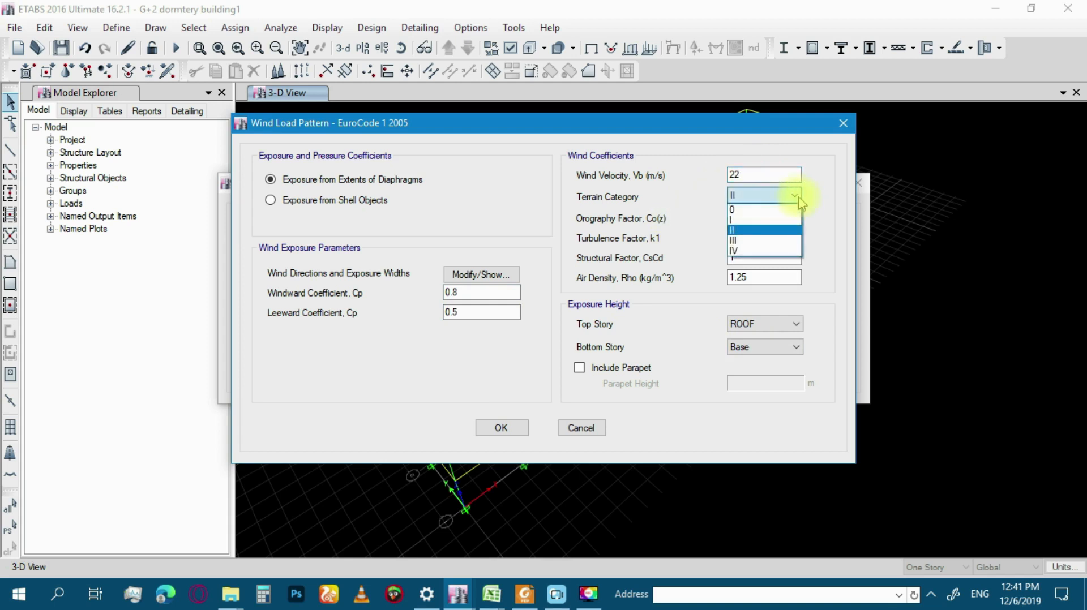
click(752, 251)
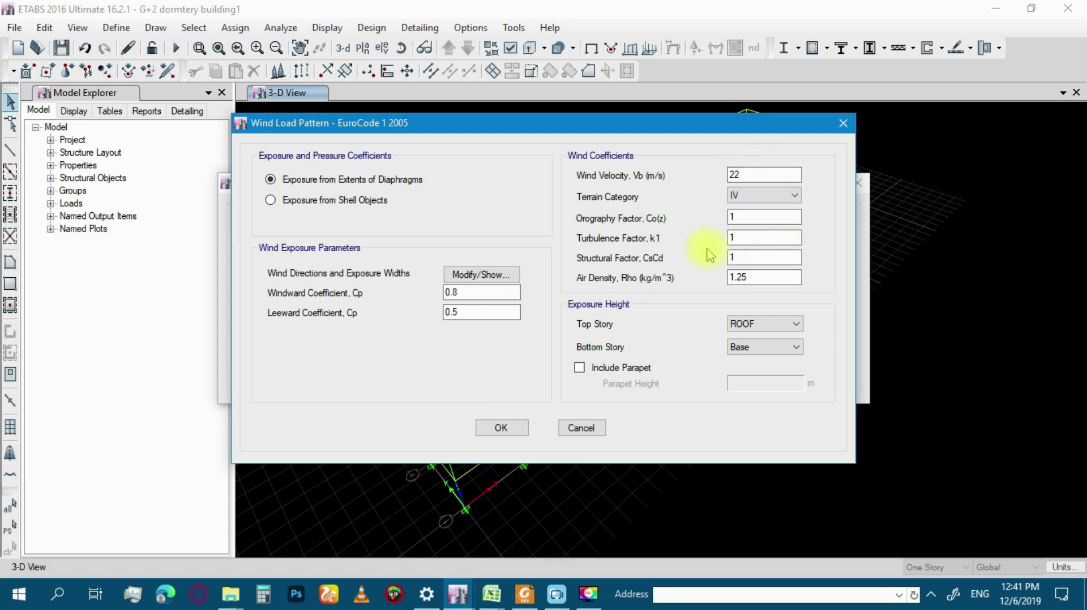
Step: Set the WLX air density to 0.94 kg/m^3 and accept its wind load settings without a parapet
click(744, 258)
double_click(757, 277)
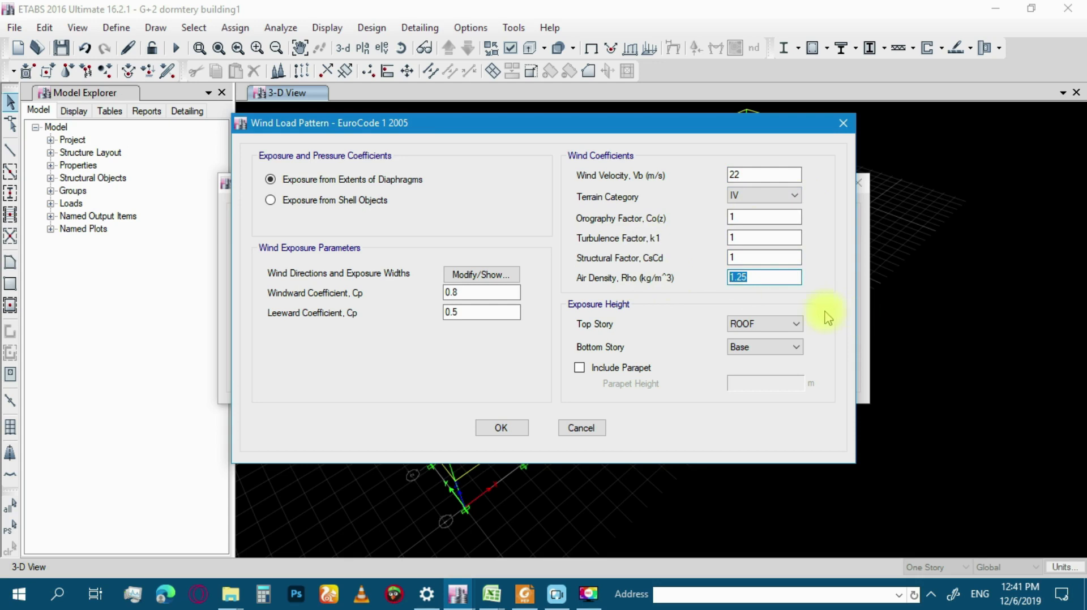
text(0.94)
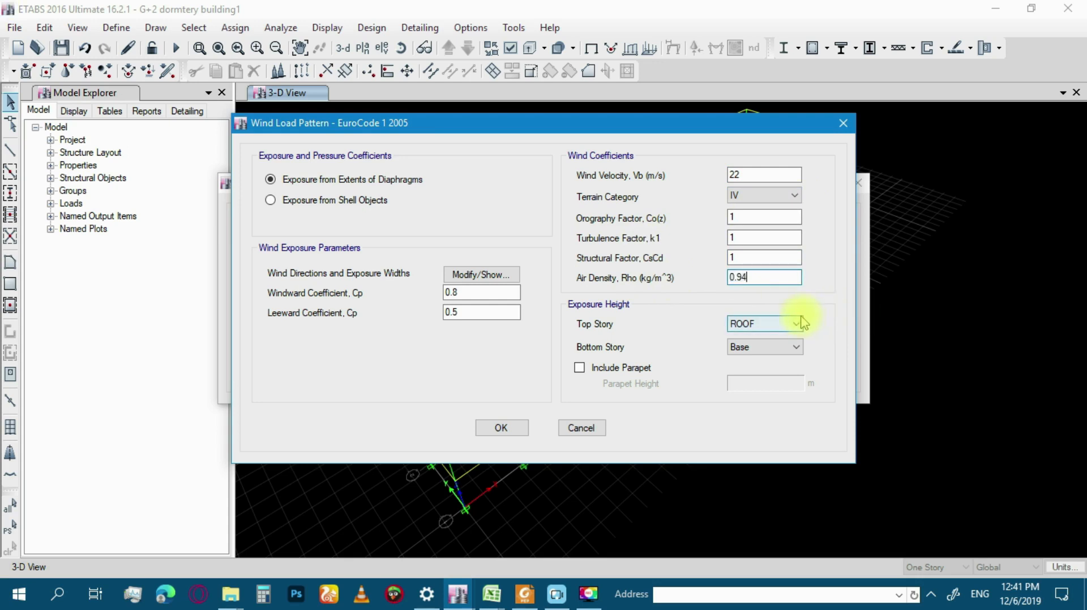
click(772, 258)
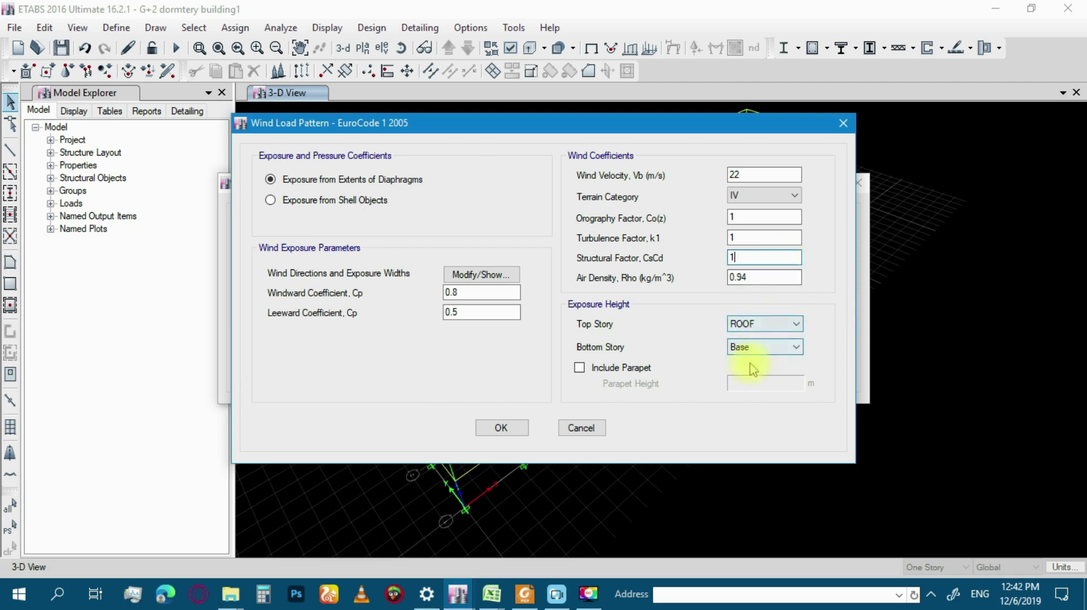
click(580, 368)
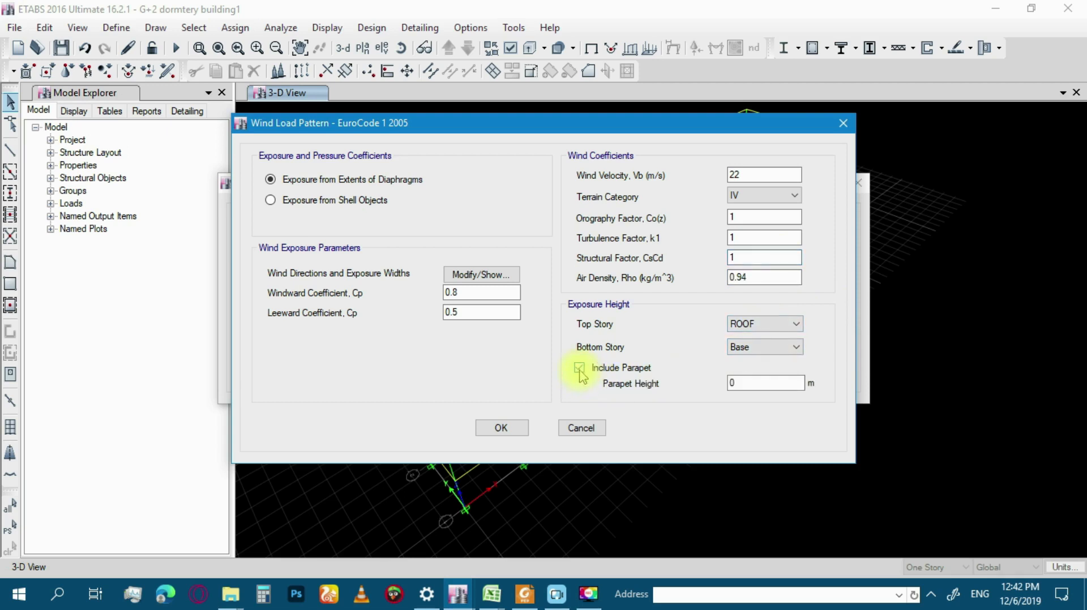
click(579, 369)
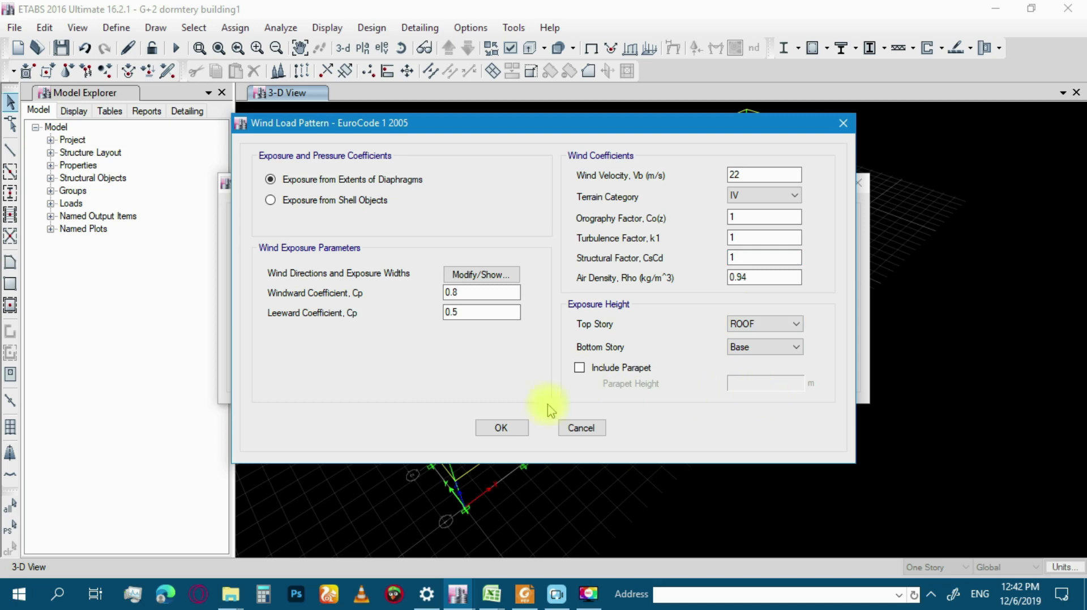
click(502, 428)
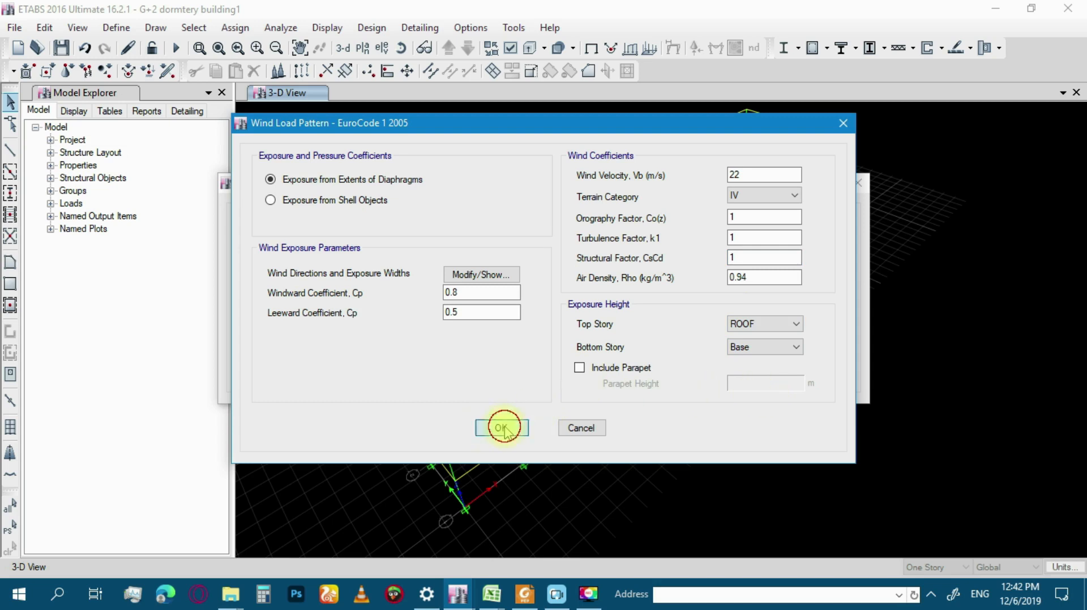
Step: Modify the WLY lateral load with wind velocity 22 m/s, terrain category IV and air density 0.94 kg/m^3
click(612, 303)
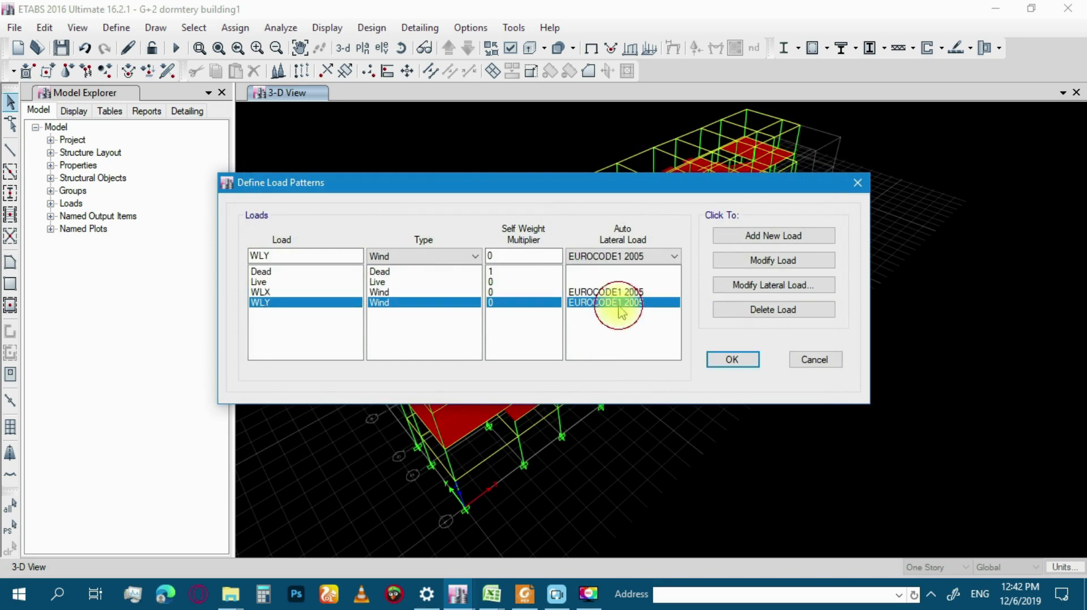
click(782, 285)
double_click(765, 175)
text(22)
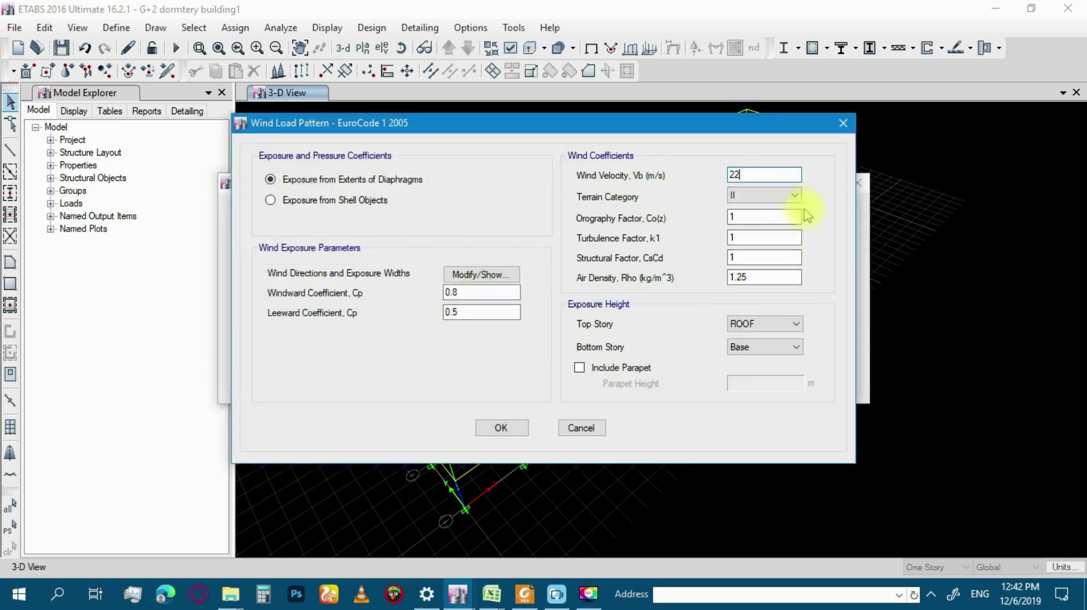
click(767, 195)
click(747, 258)
double_click(739, 277)
text(0.94)
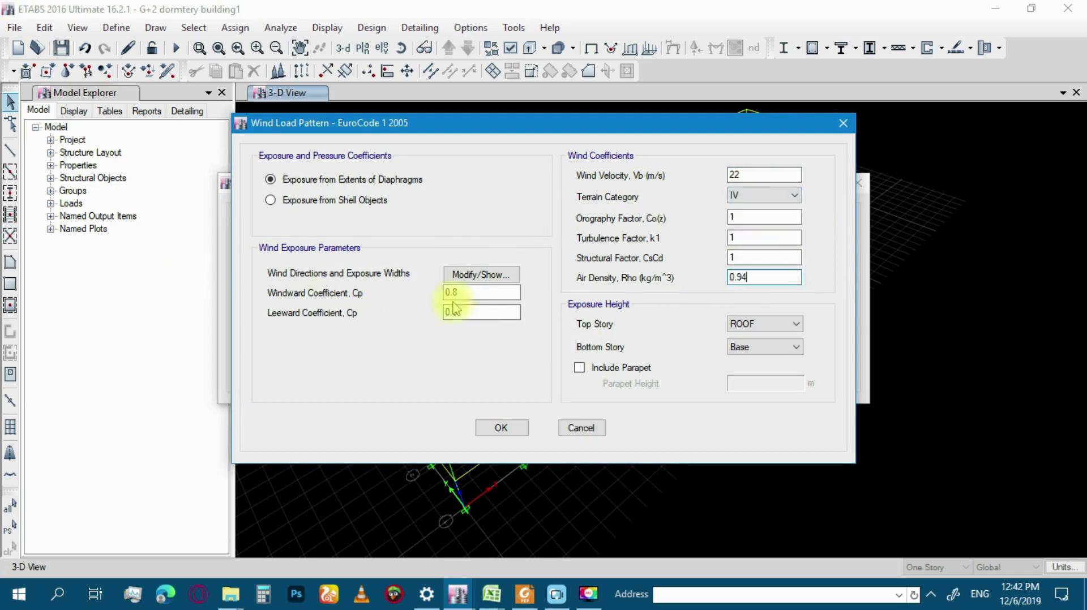
Step: Remove the 0 degree direction from WLY's exposure width data, keeping only the 90 degree angle
click(481, 276)
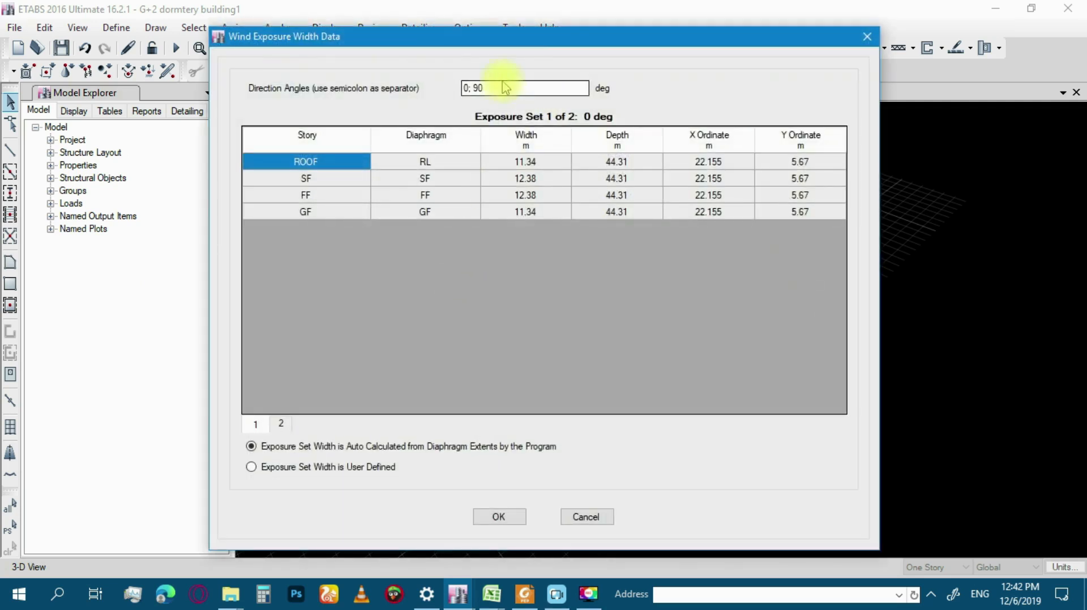
drag(477, 89, 451, 106)
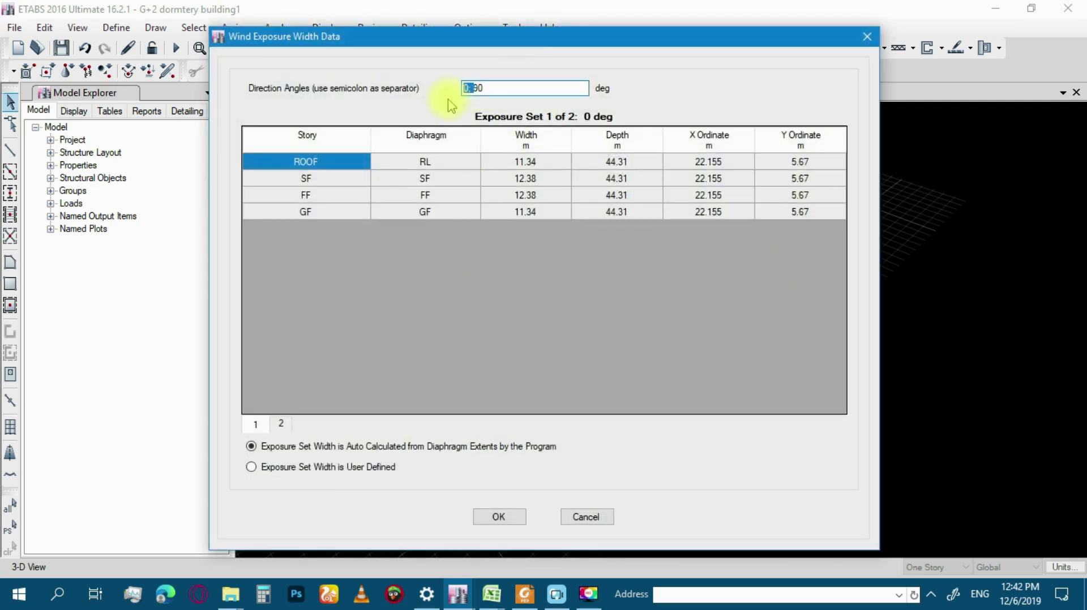
click(500, 517)
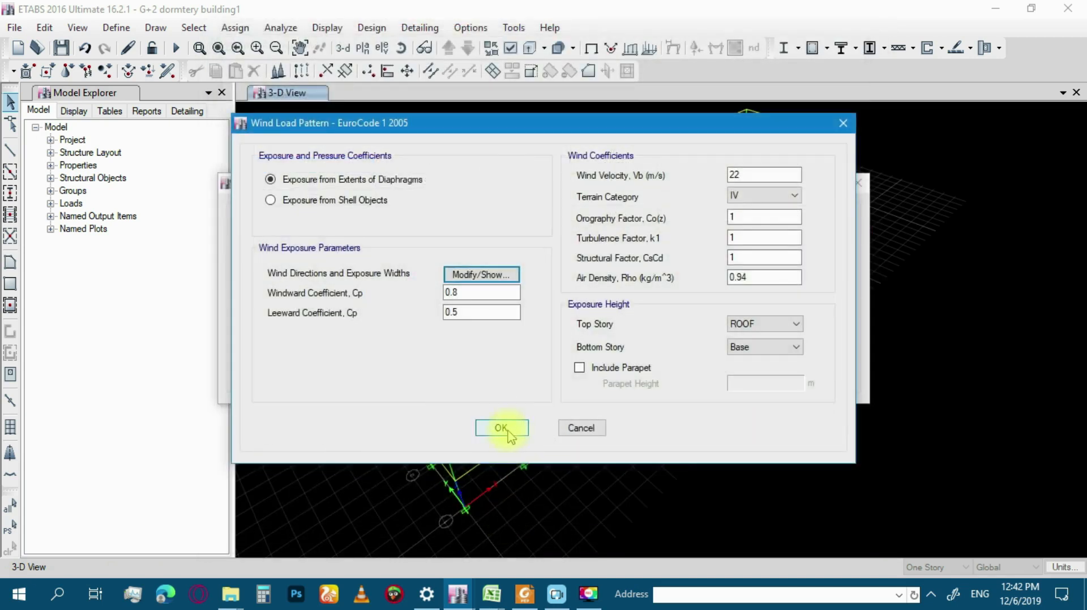
Step: Accept the WLY wind settings and the load pattern definitions, and save the model
click(499, 428)
click(732, 360)
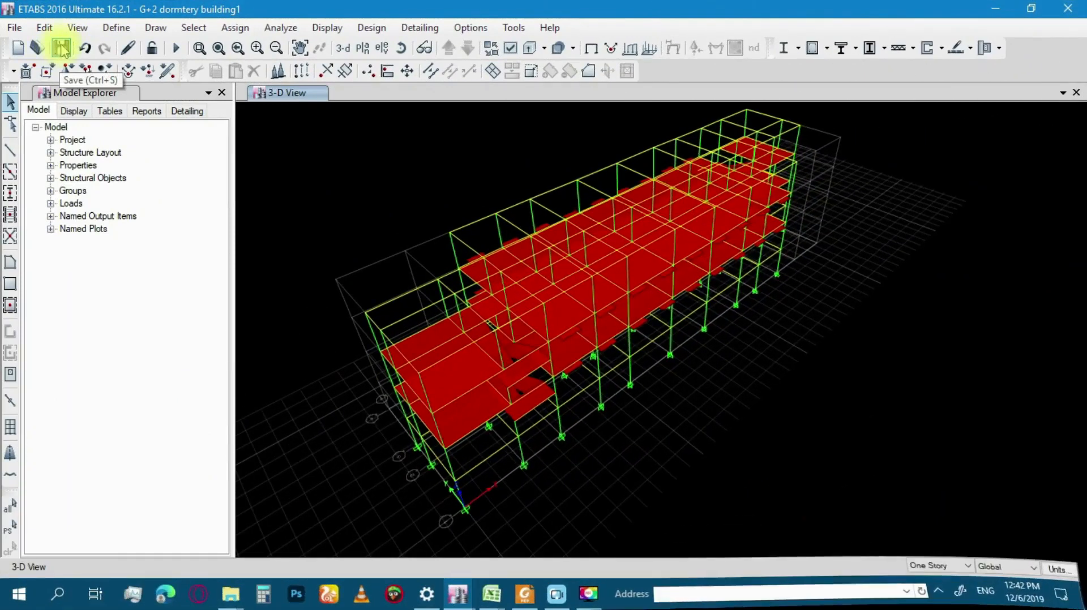
click(61, 47)
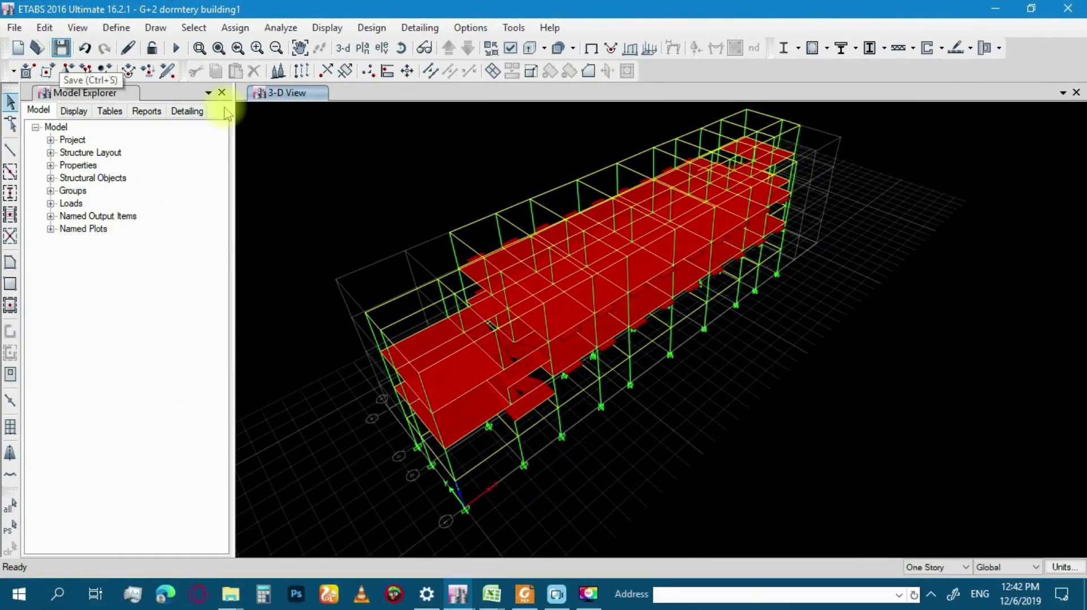
Step: Review the defined load cases Dead, Live, WLX and WLY and their types
click(122, 35)
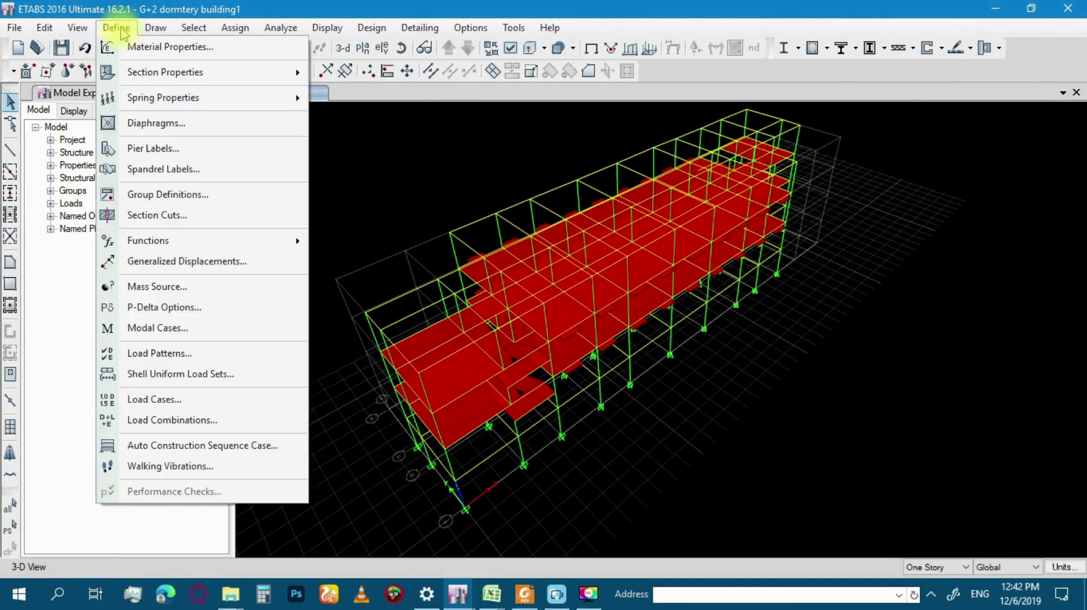
click(175, 404)
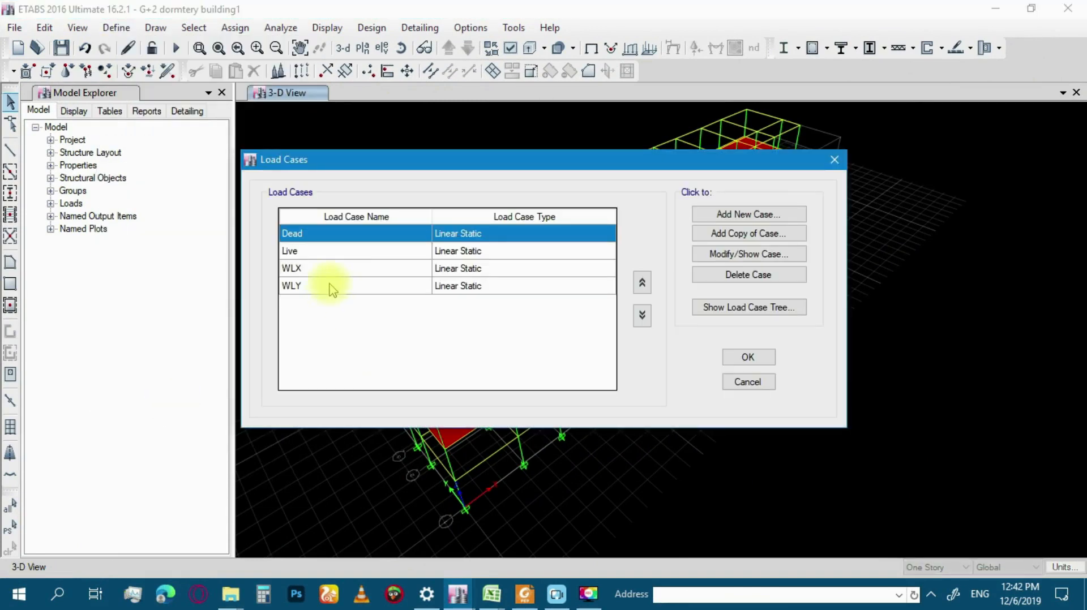
click(330, 287)
click(345, 235)
click(342, 253)
click(324, 268)
click(324, 286)
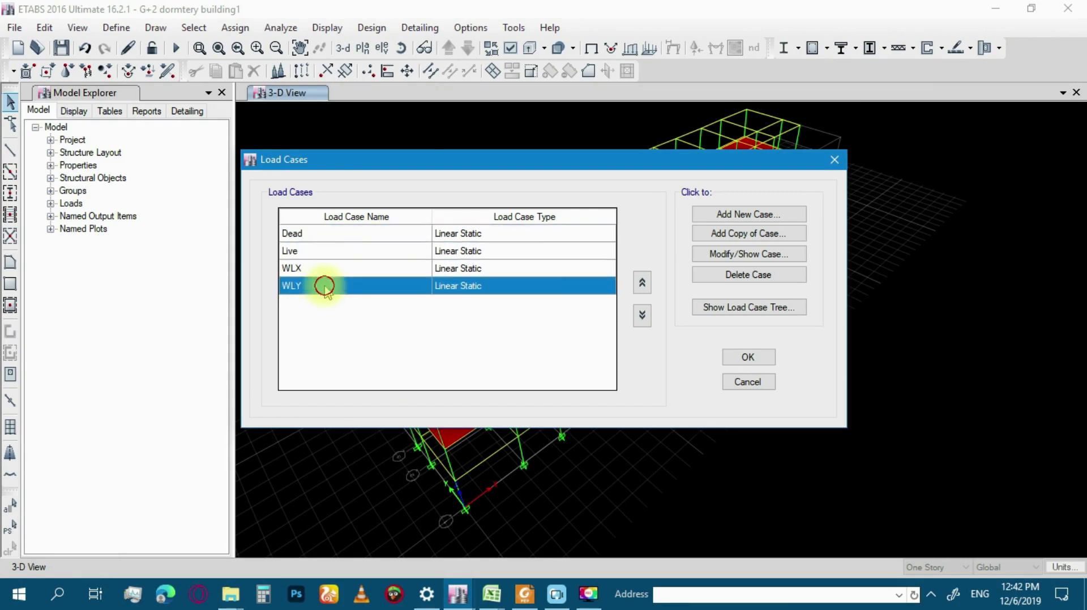
click(749, 358)
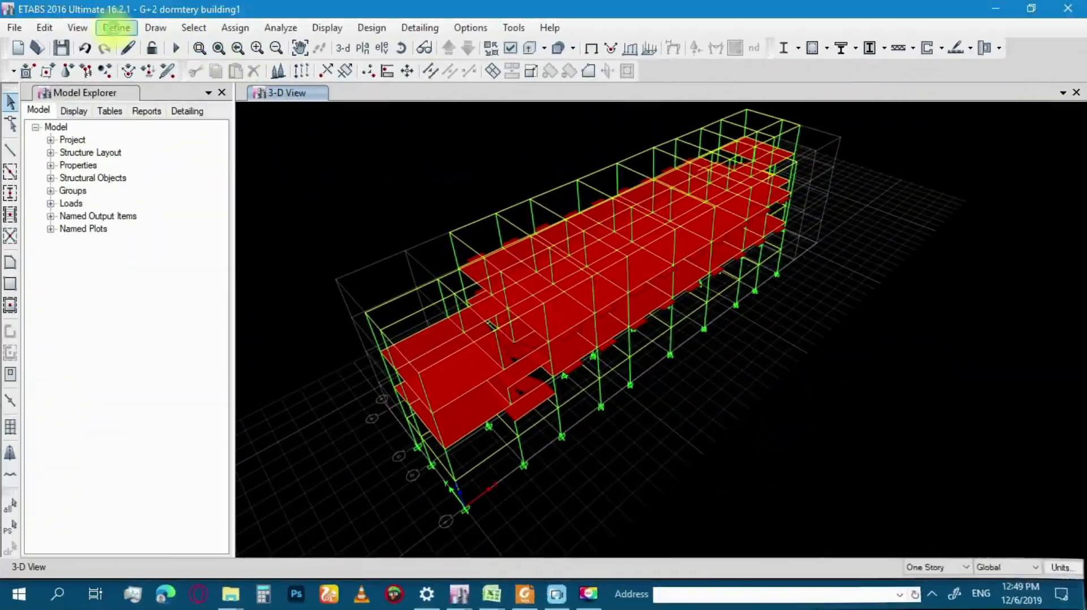
Step: Add a load combination of Dead and Live, keeping a scale factor of 1 for both
click(115, 30)
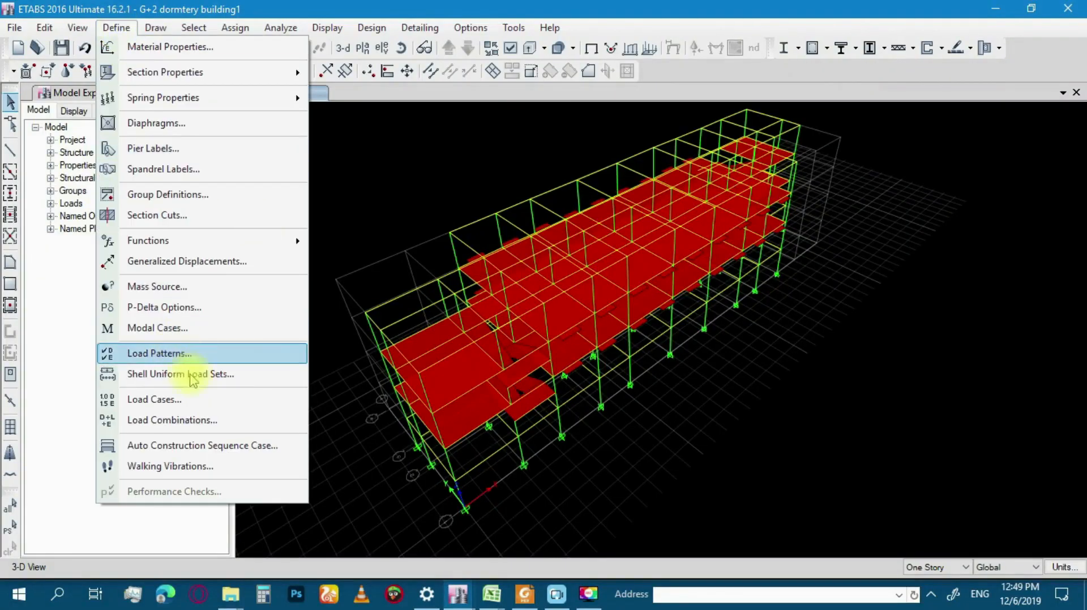
click(171, 421)
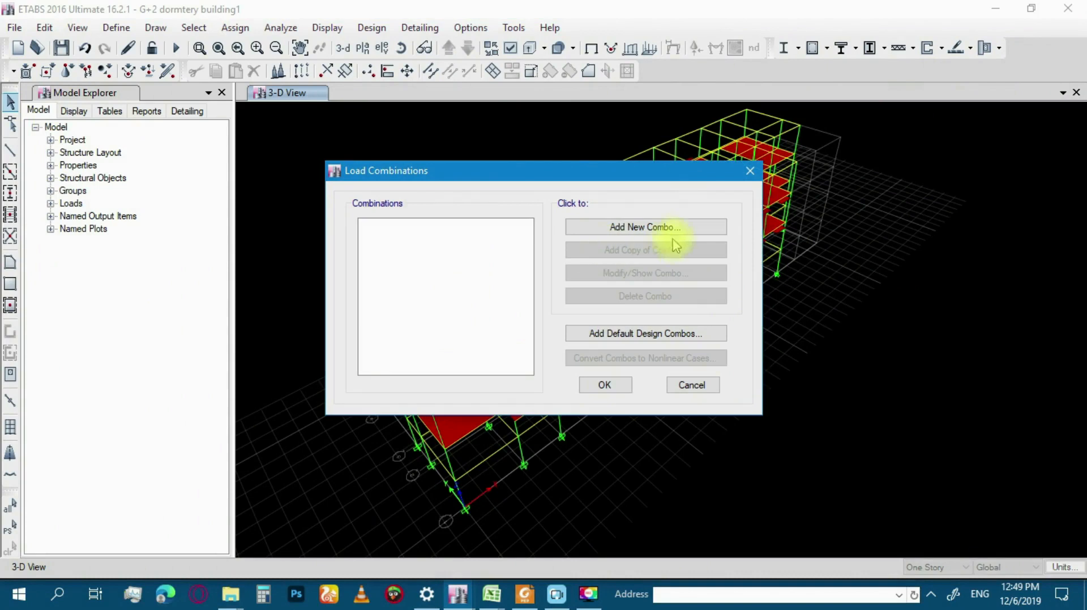
click(684, 230)
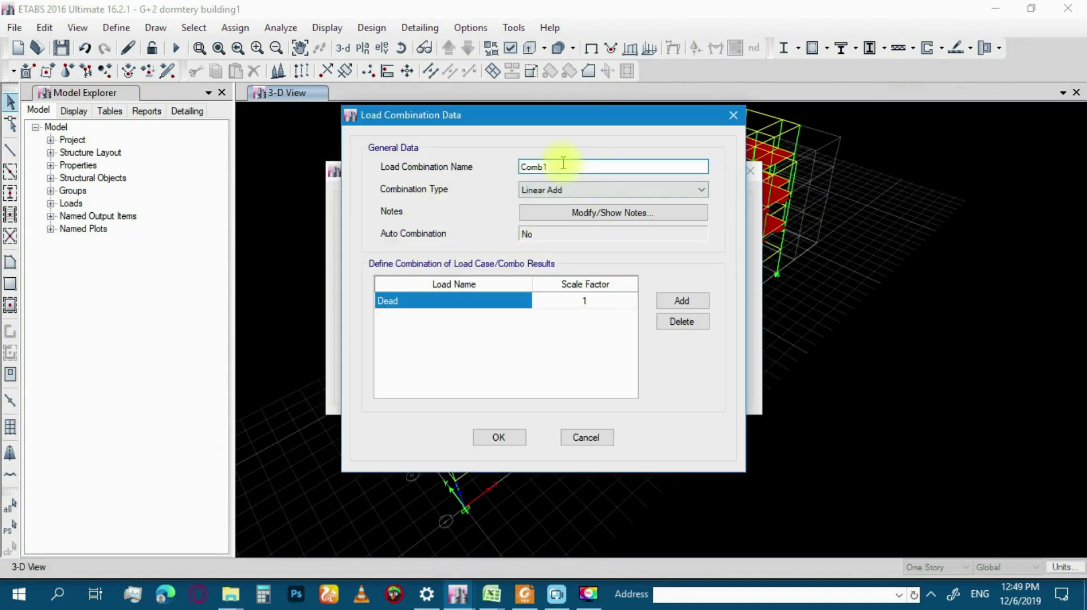
click(680, 300)
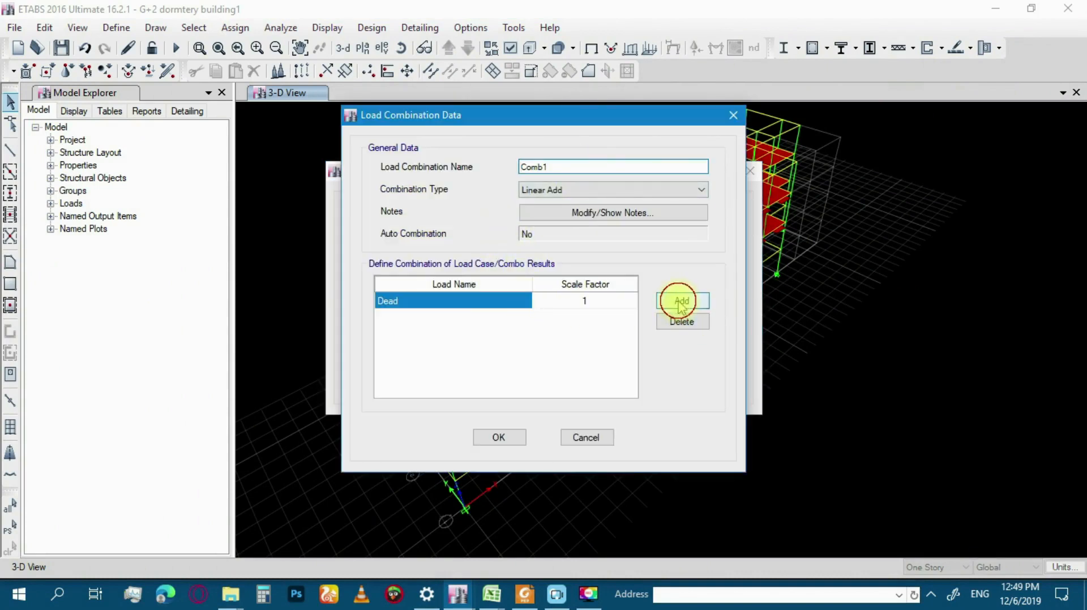
click(501, 323)
click(402, 352)
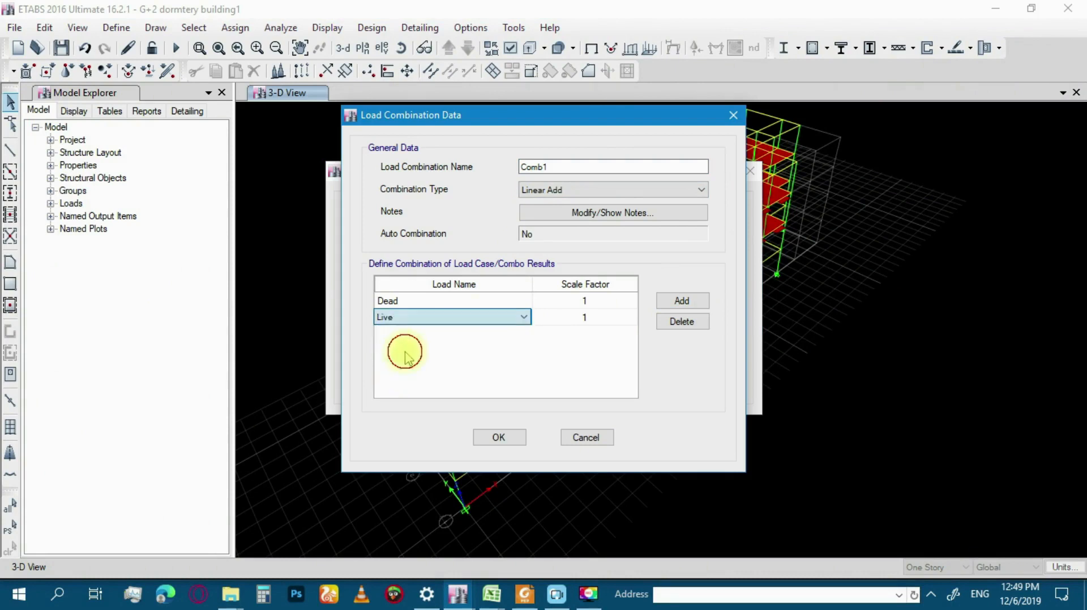
click(509, 437)
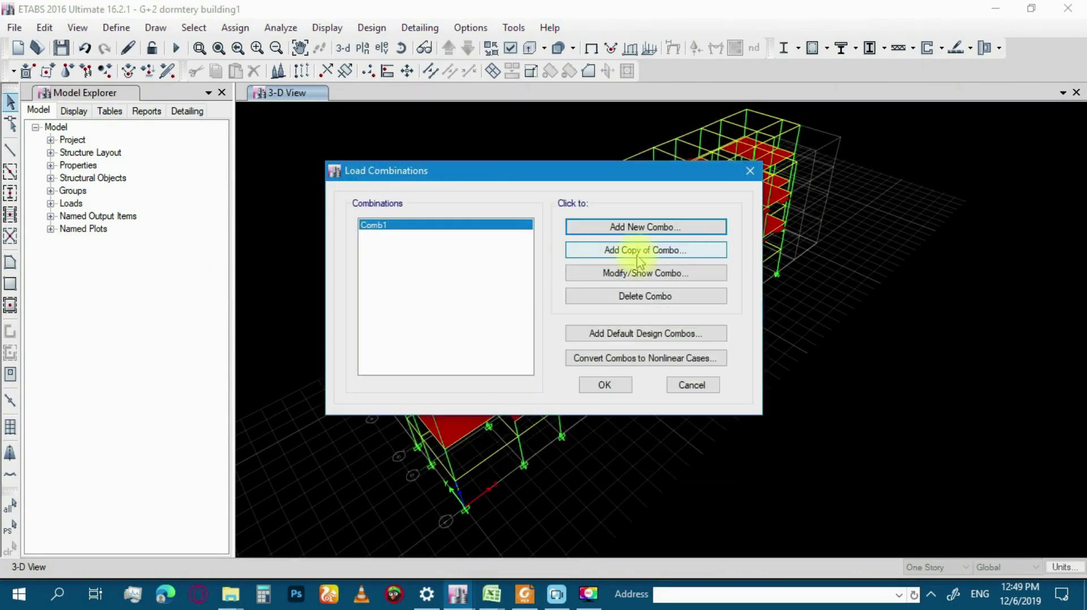
Step: Create a second load combination containing the Dead and Live load cases
click(649, 238)
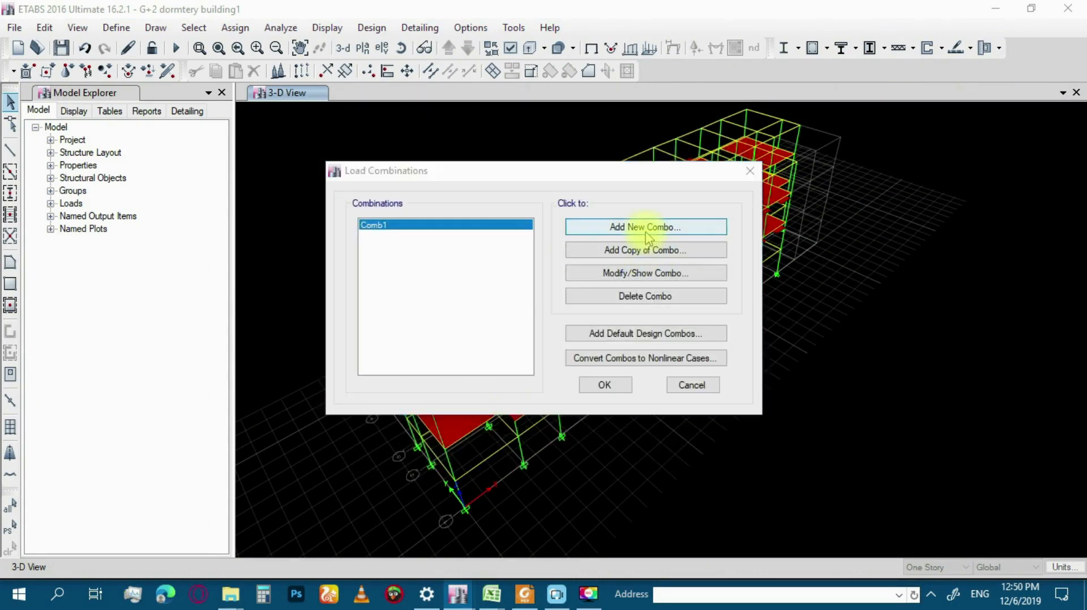
click(677, 301)
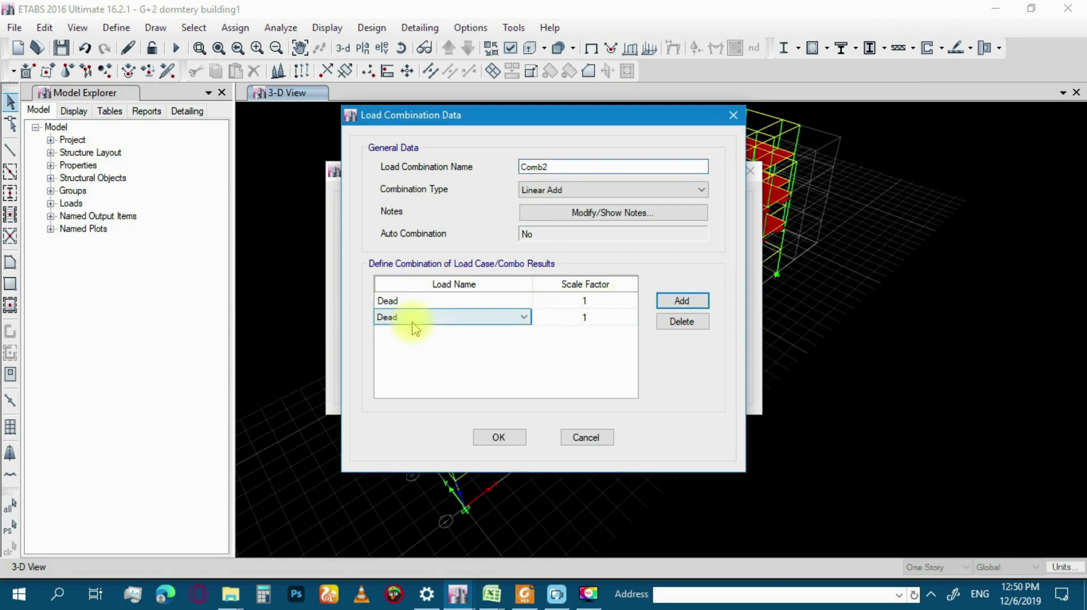
click(441, 300)
click(432, 320)
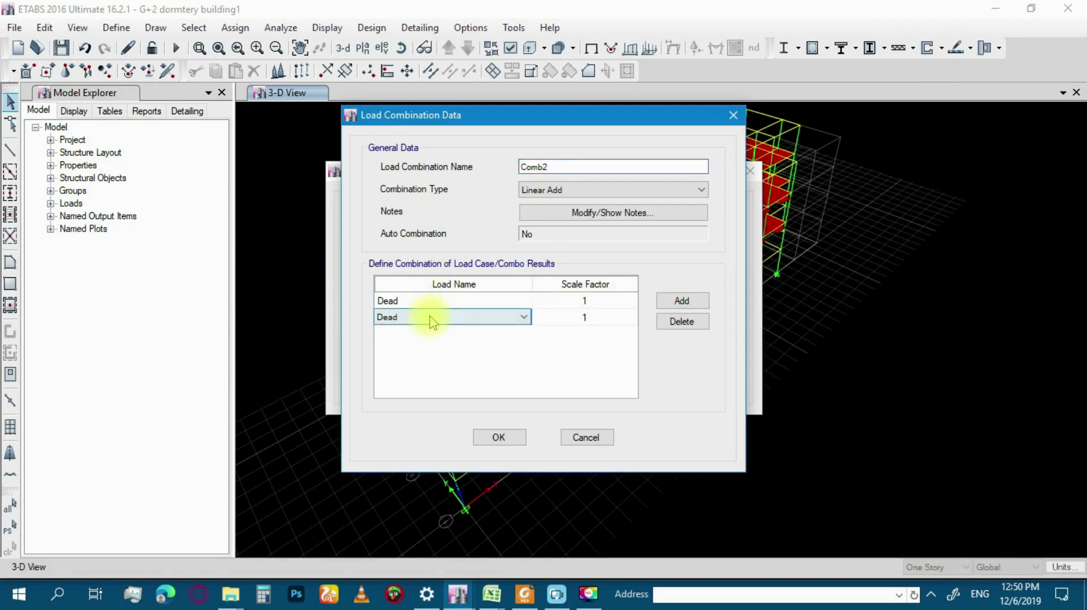
click(426, 318)
click(396, 363)
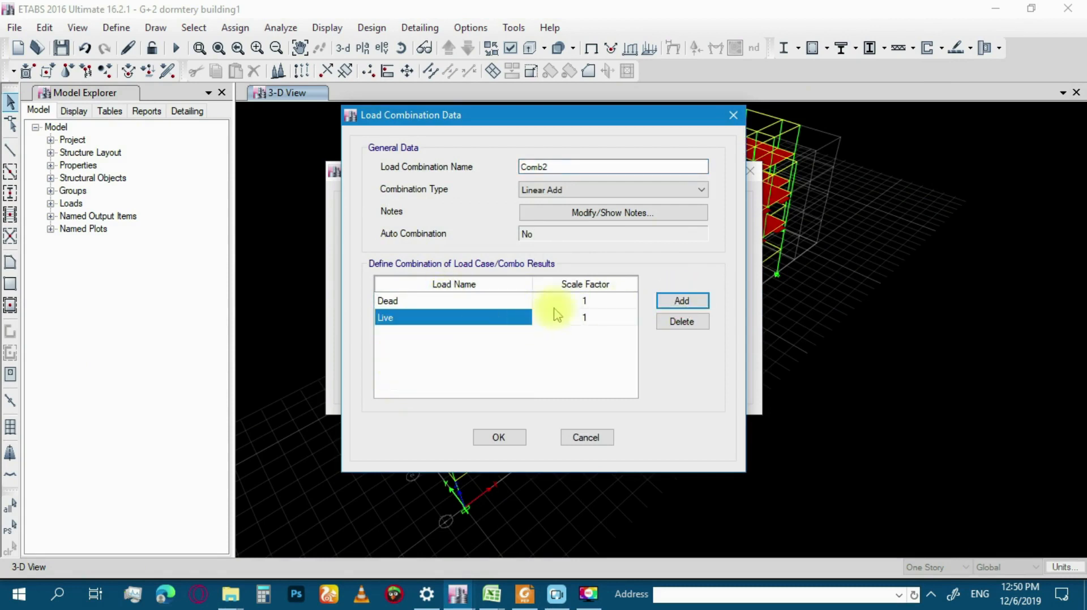
Step: Set the scale factors in Comb2 to 1.3 for Dead and 1.6 for Live, and accept the combination
click(617, 305)
text(1)
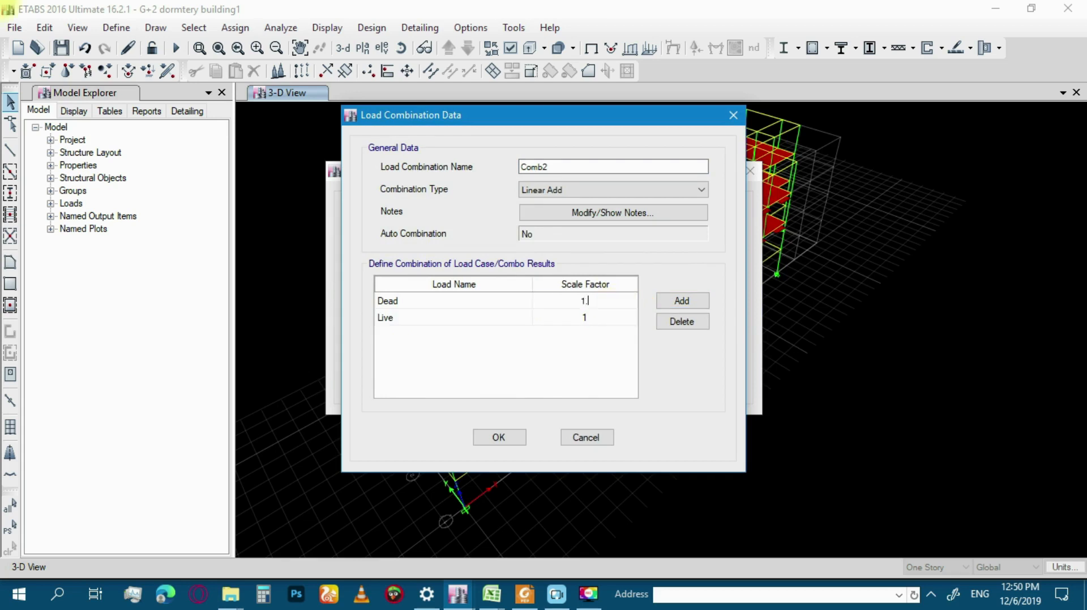
click(600, 320)
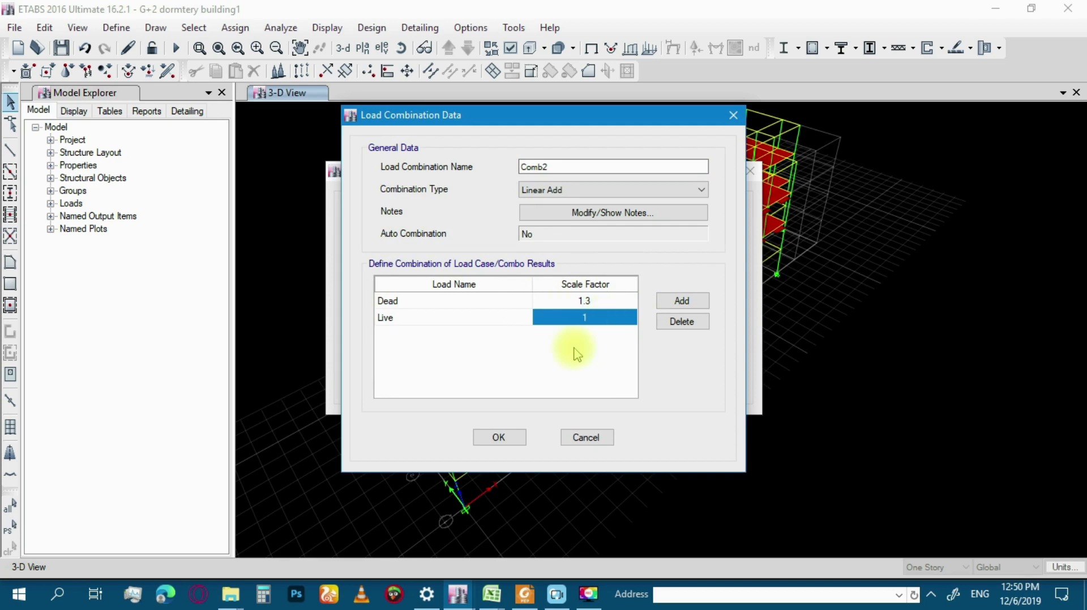
text(1.6)
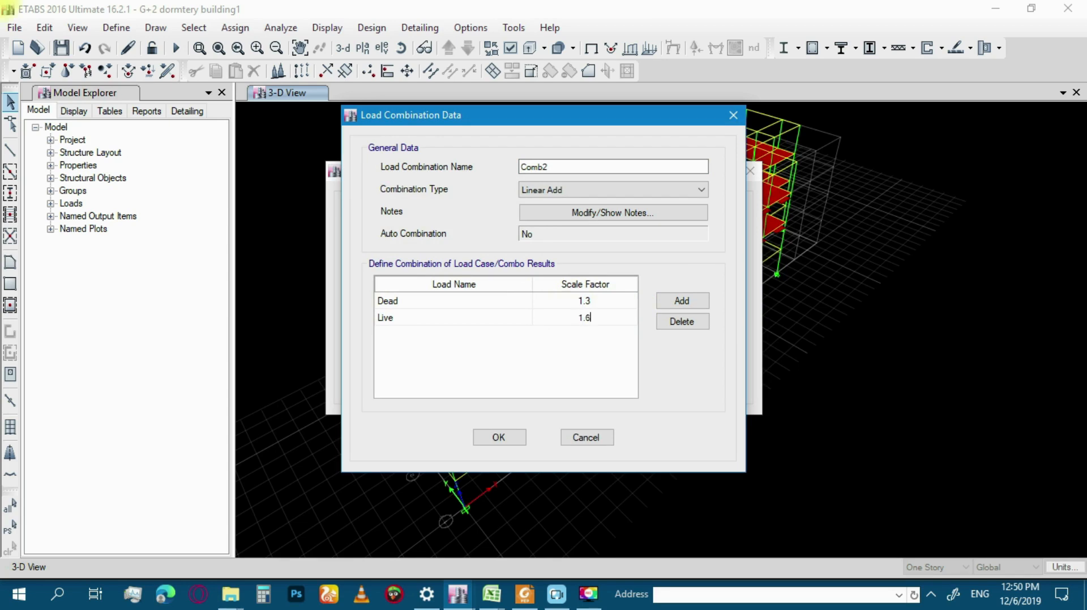
click(499, 438)
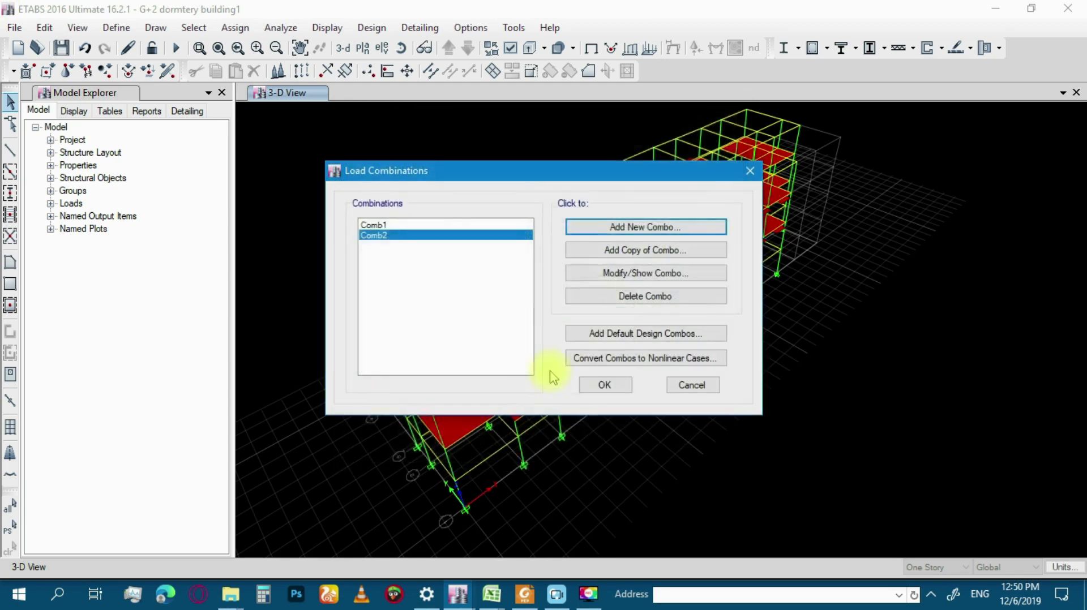
Step: Create a third load combination containing the Dead and WLX load cases
click(646, 227)
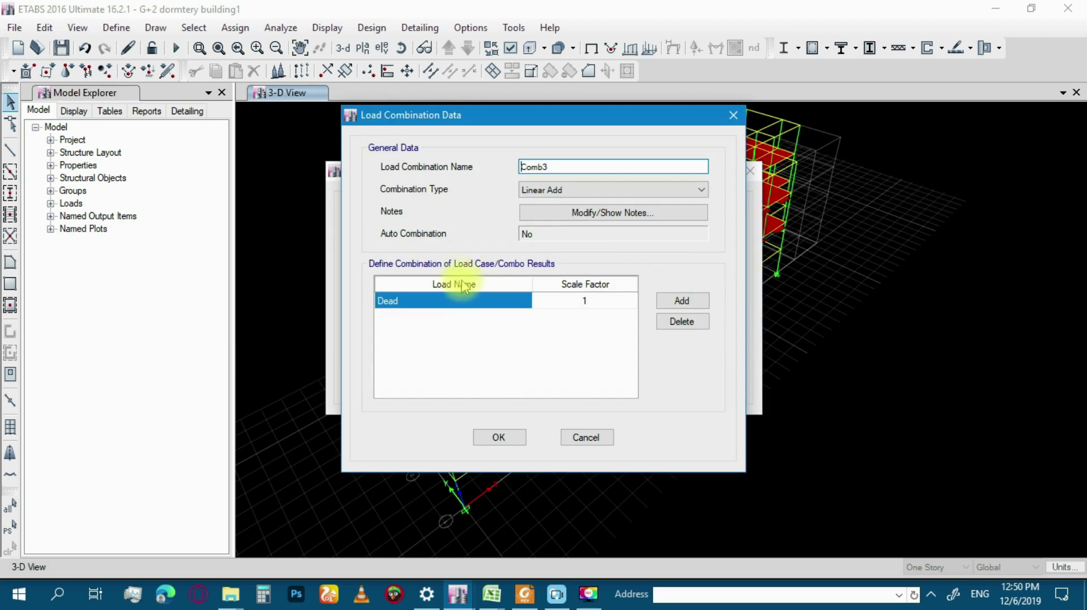
click(682, 300)
click(469, 316)
click(469, 316)
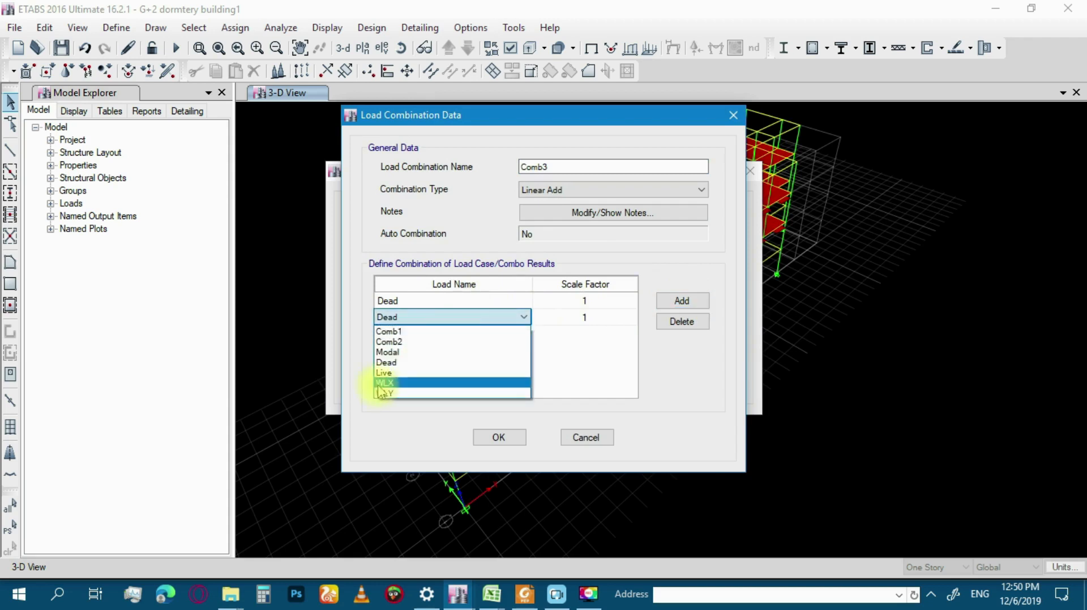
click(408, 381)
Step: Set the scale factors in Comb3 to 1.3 for Dead and 1.6 for WLX, and accept the combination
click(580, 303)
text(1.)
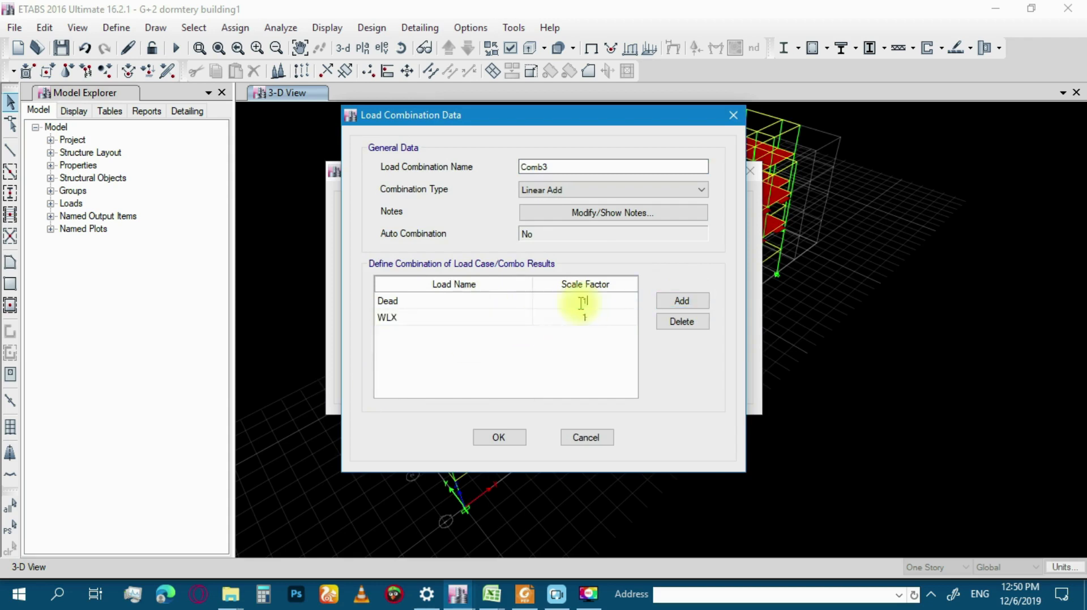
text(3)
click(607, 320)
text(1.)
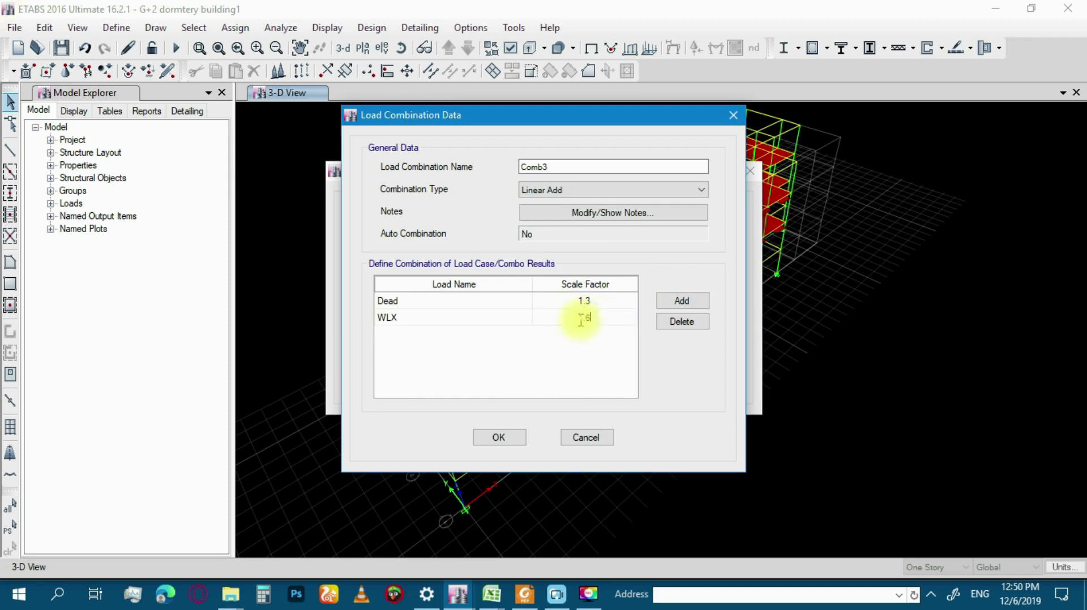
click(497, 435)
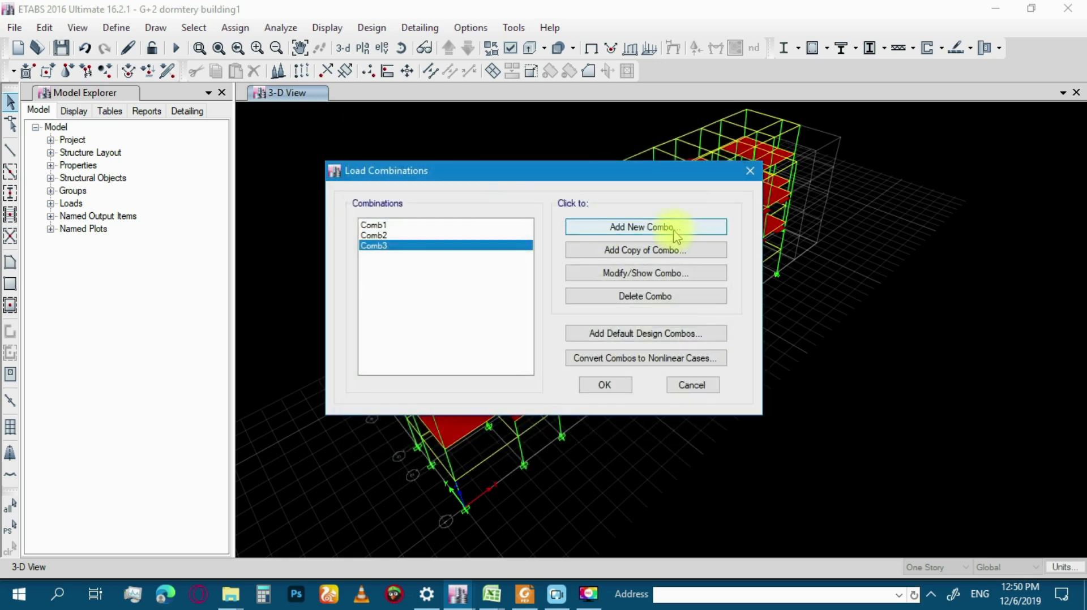
Step: Copy Comb3 as a new combination named Comb4 with the WLX scale factor set to -1.6
click(646, 249)
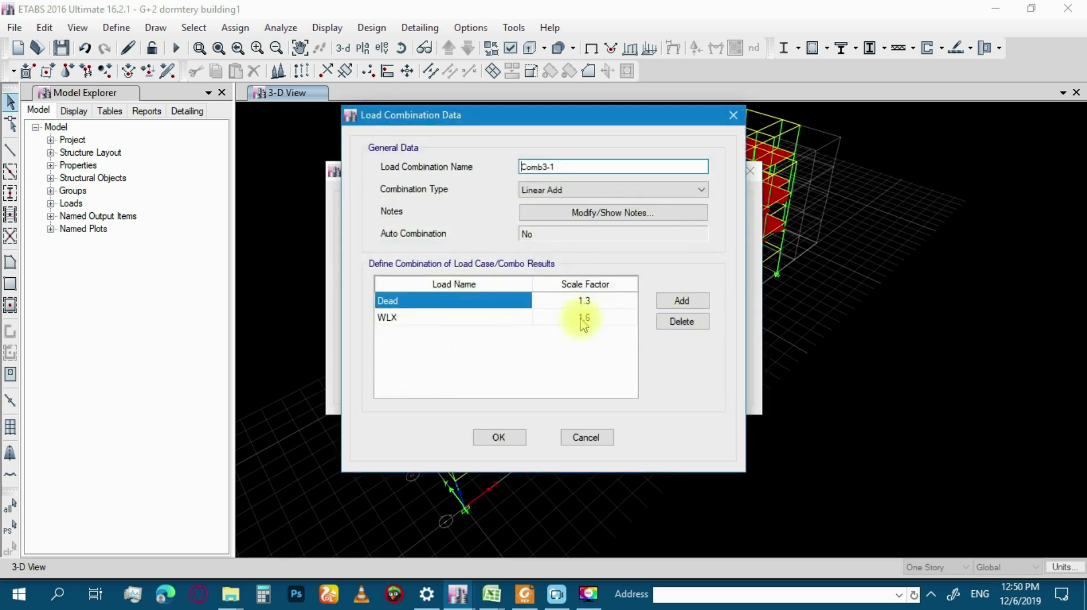
click(580, 318)
click(578, 318)
text(-)
click(566, 168)
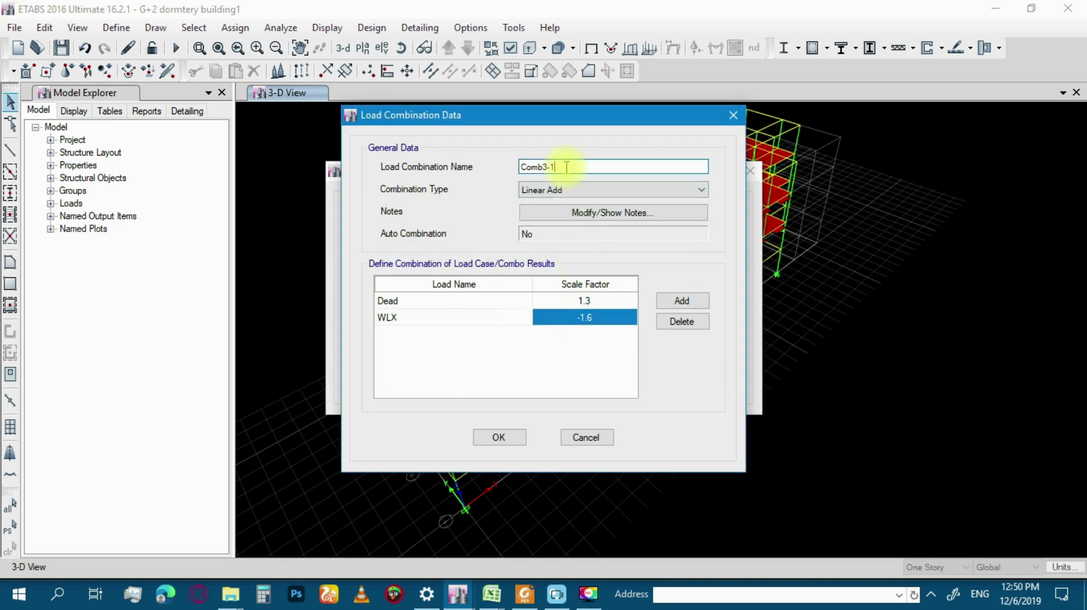
text(4)
click(497, 438)
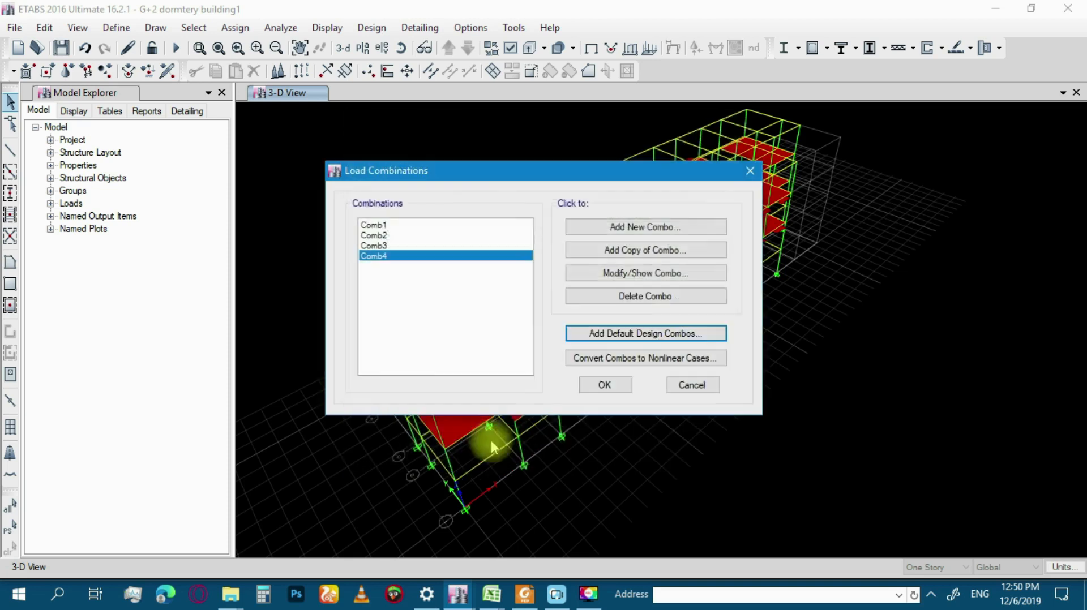
Step: Copy Comb4 as a combination named Comb45, replacing WLX with WLY at a scale factor of 1.6
click(646, 250)
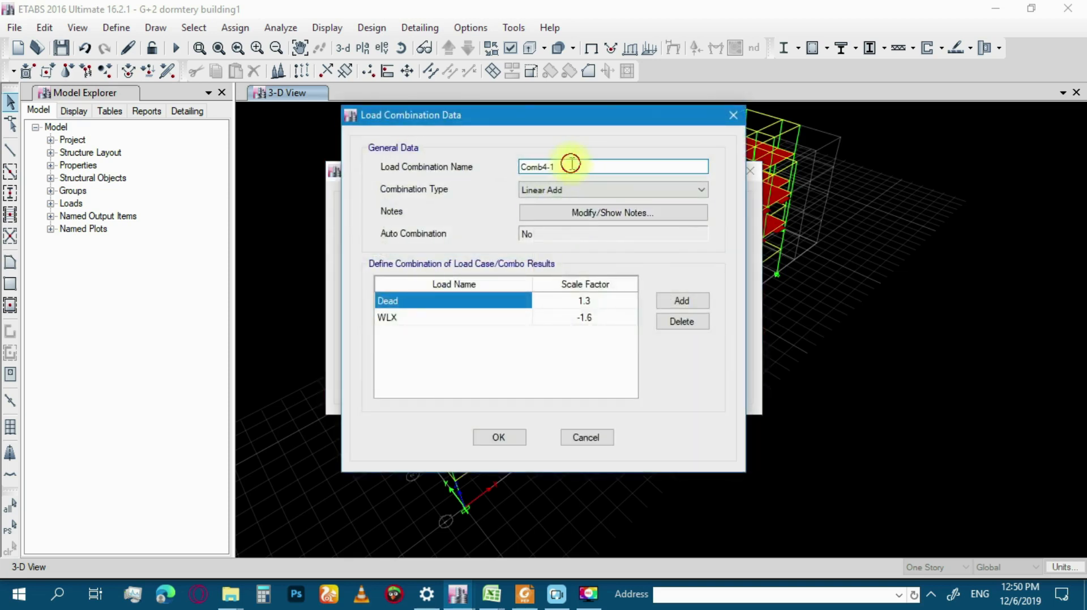
key(BackSpace)
key(BackSpace)
text(5)
click(453, 317)
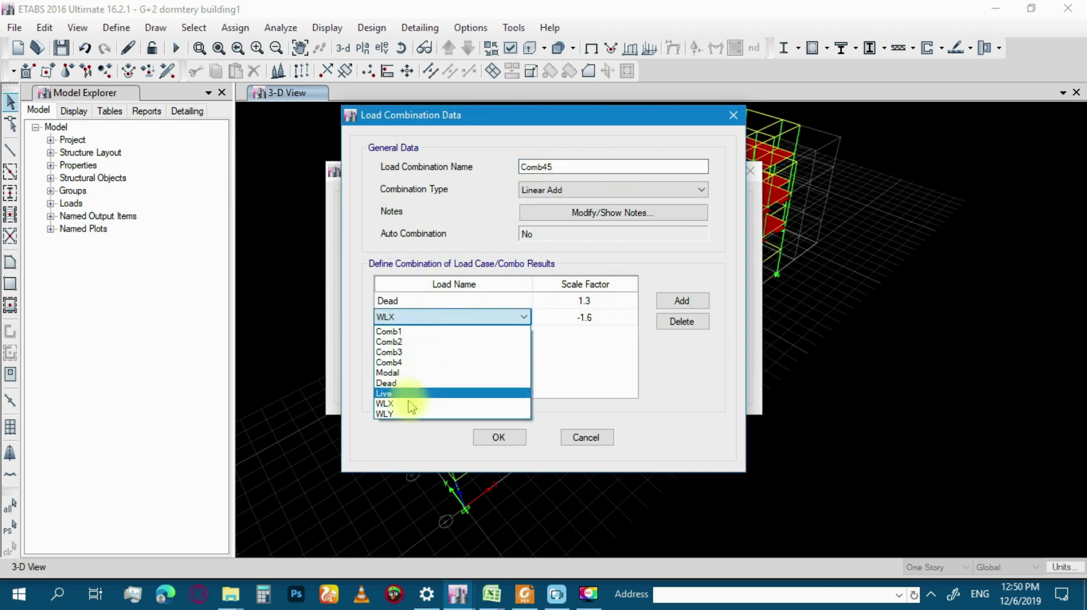
click(388, 414)
click(598, 319)
text(1.6)
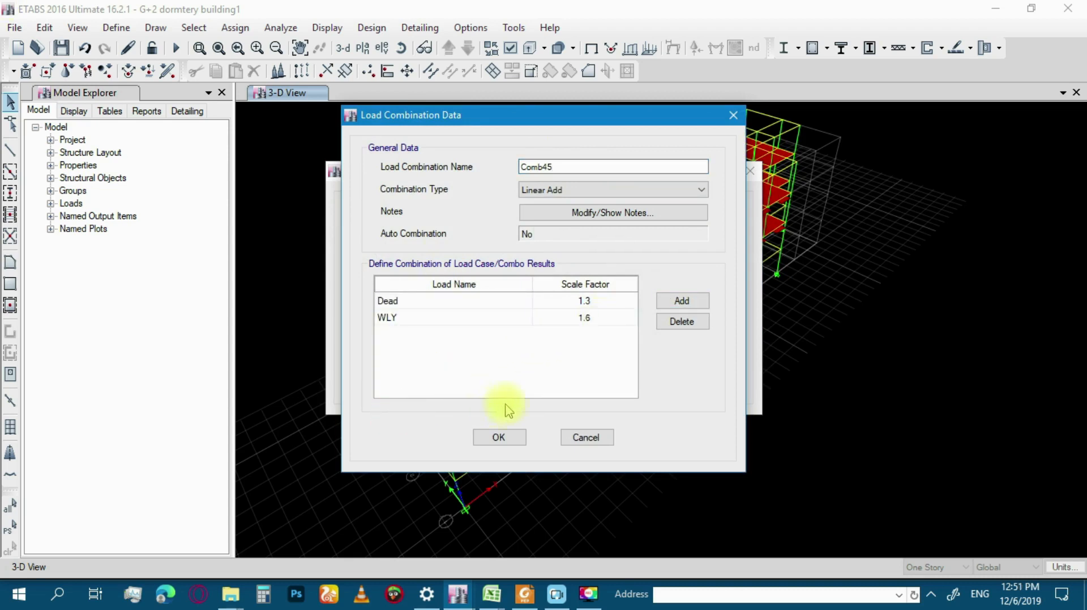
click(498, 437)
Step: Copy Comb45 as a combination named Comb6, edit its WLY scale factor and accept it
click(645, 252)
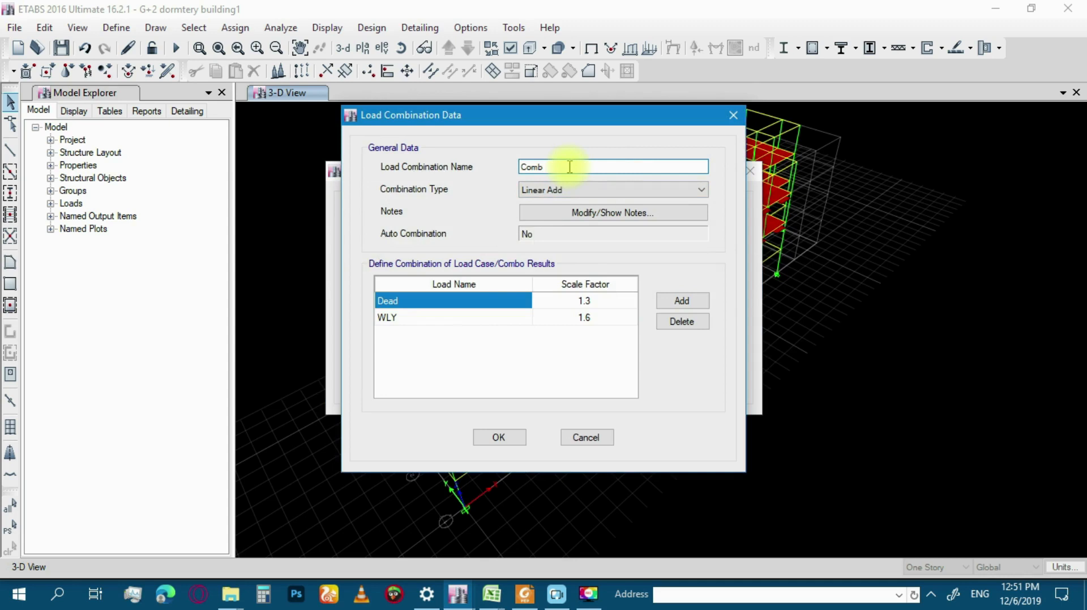
text(6)
drag(566, 116, 597, 121)
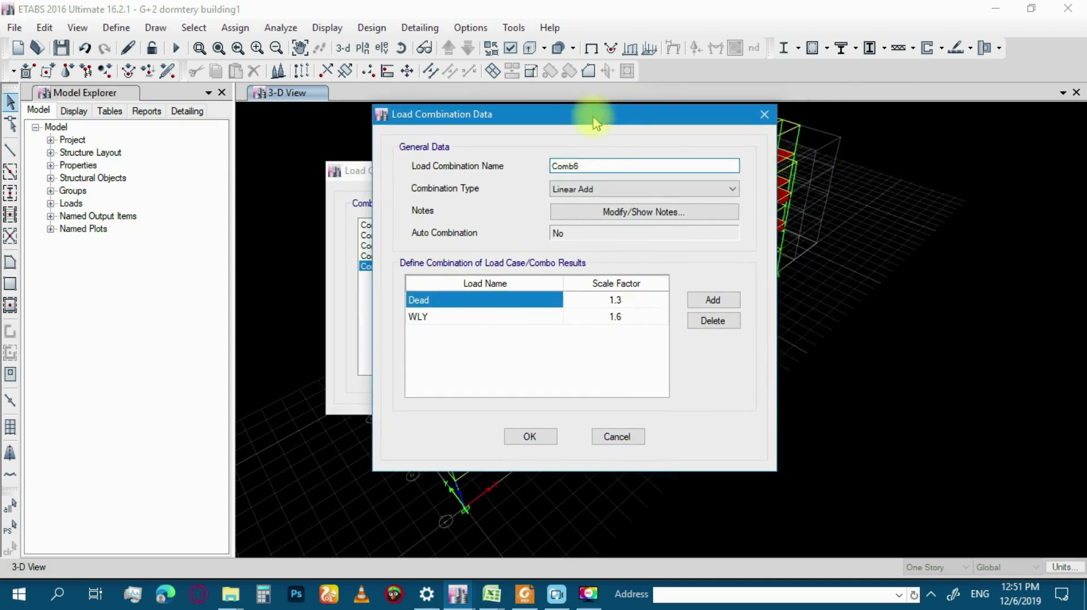
click(611, 316)
click(611, 317)
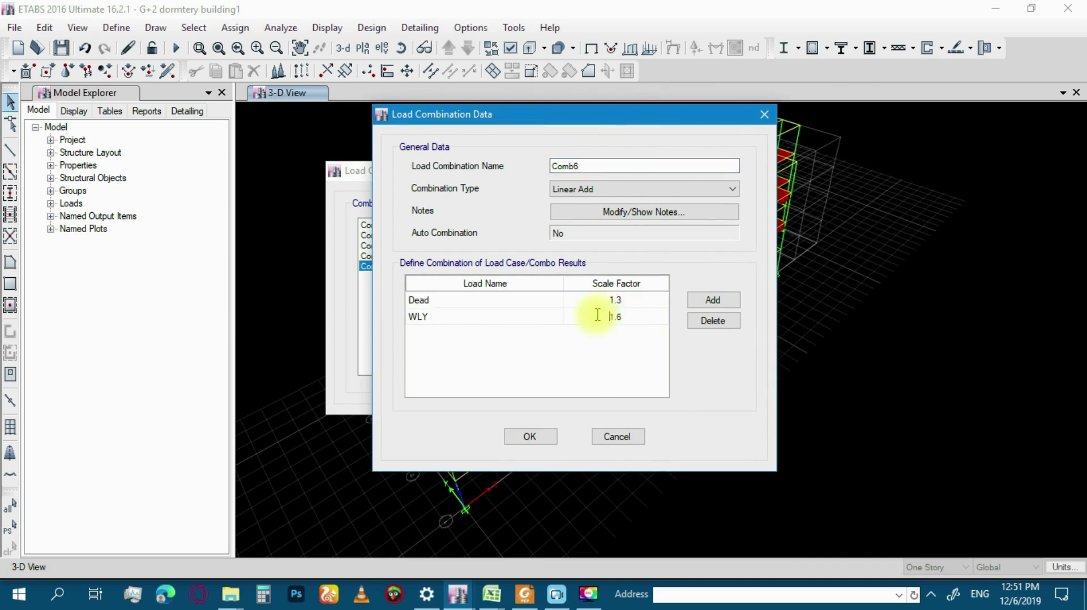
click(535, 438)
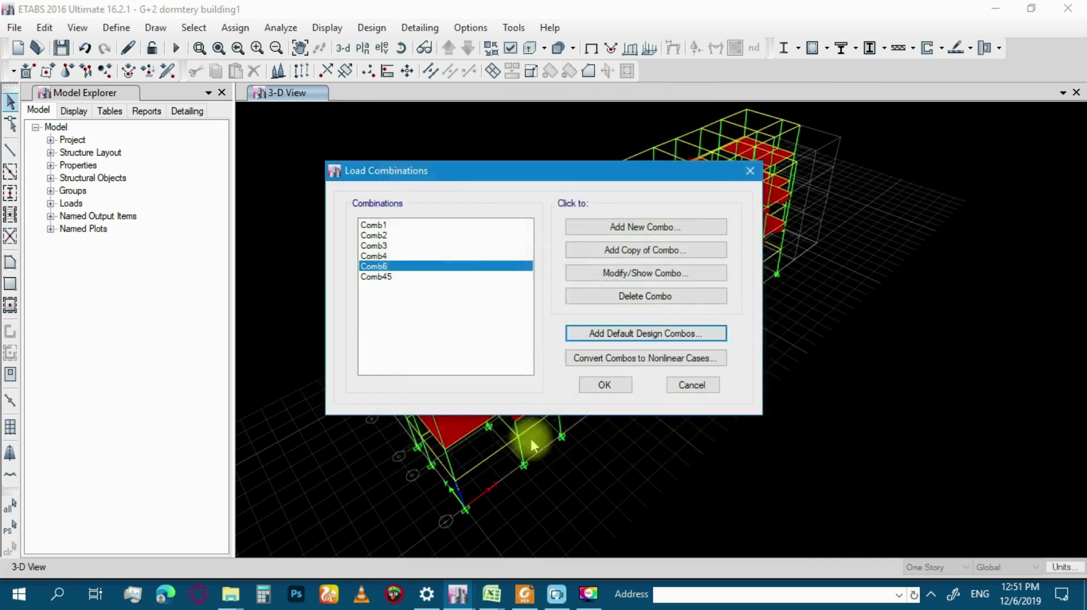
Step: Rename the Comb45 load combination as Comb5
click(387, 277)
click(629, 273)
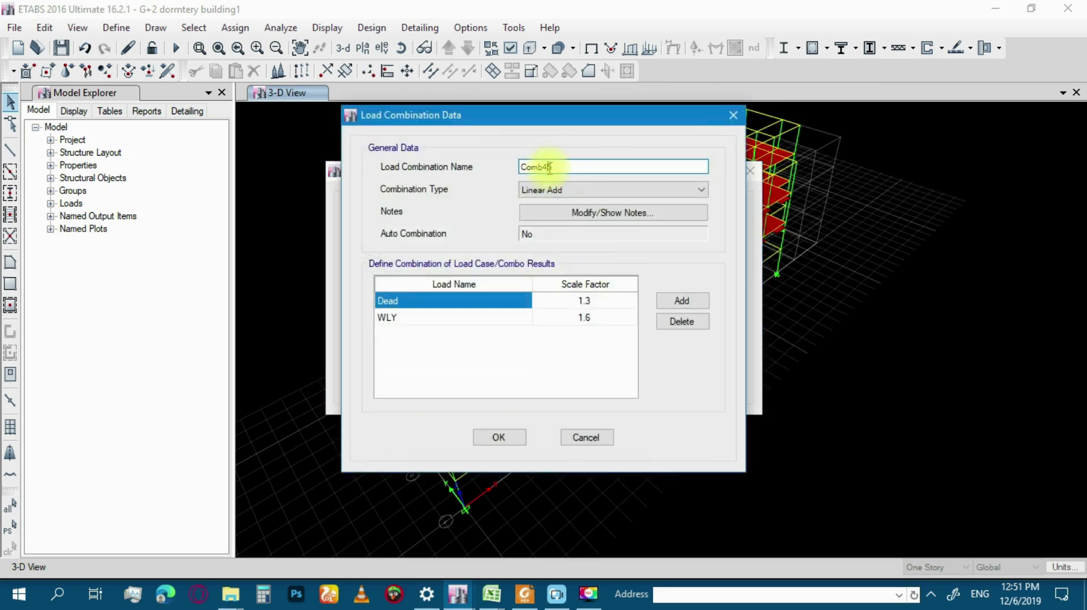
click(494, 436)
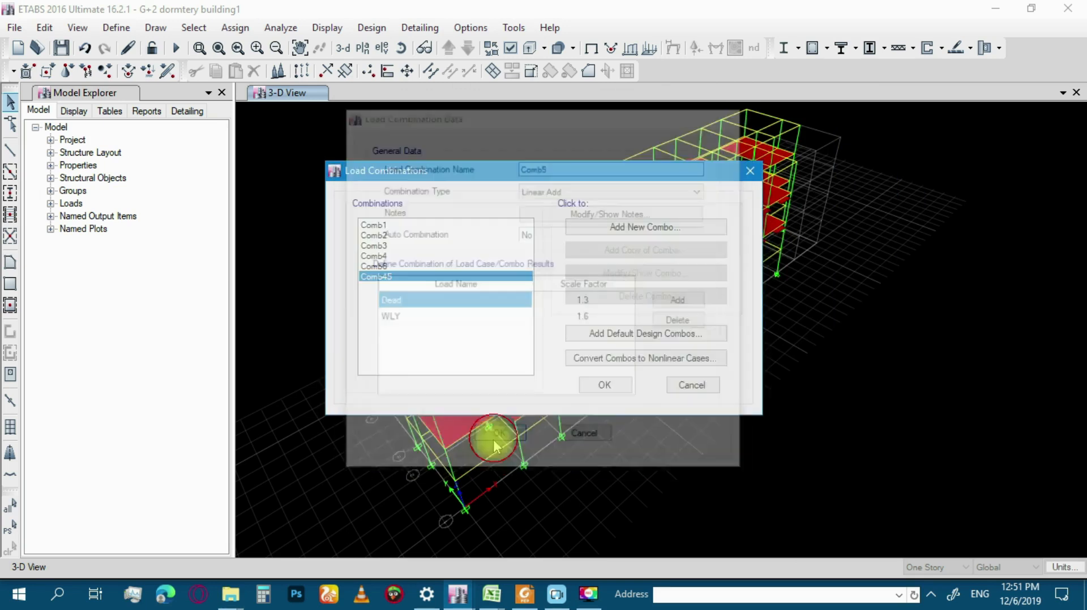
Step: Copy Comb5 as a new load combination named Comb7
click(636, 252)
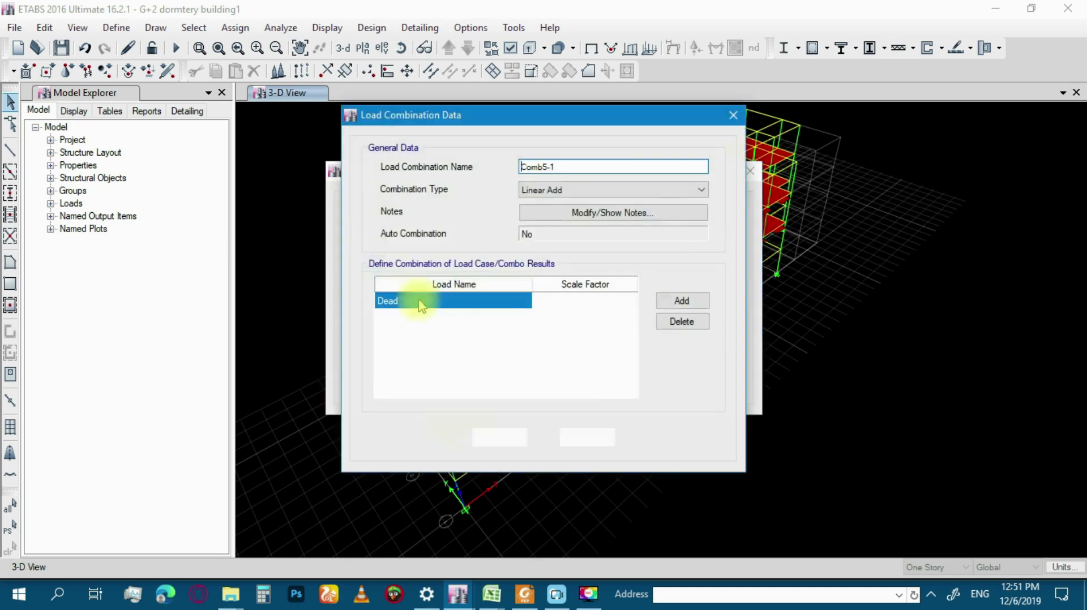
key(BackSpace)
text(7)
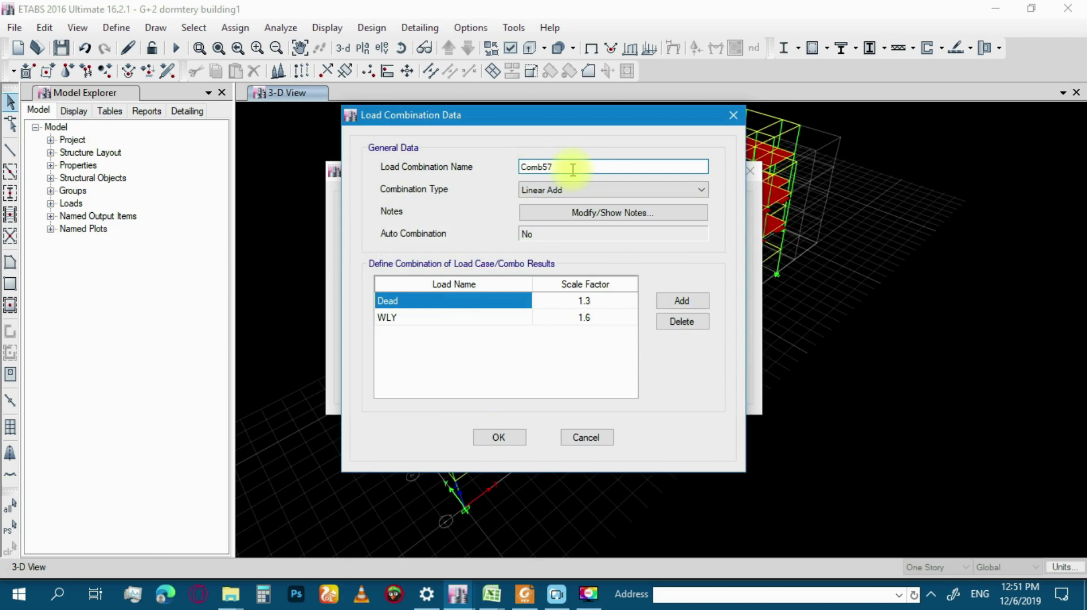
Step: Replace the WLY load in Comb7 with Live and add WLX as a third load
click(682, 301)
click(451, 318)
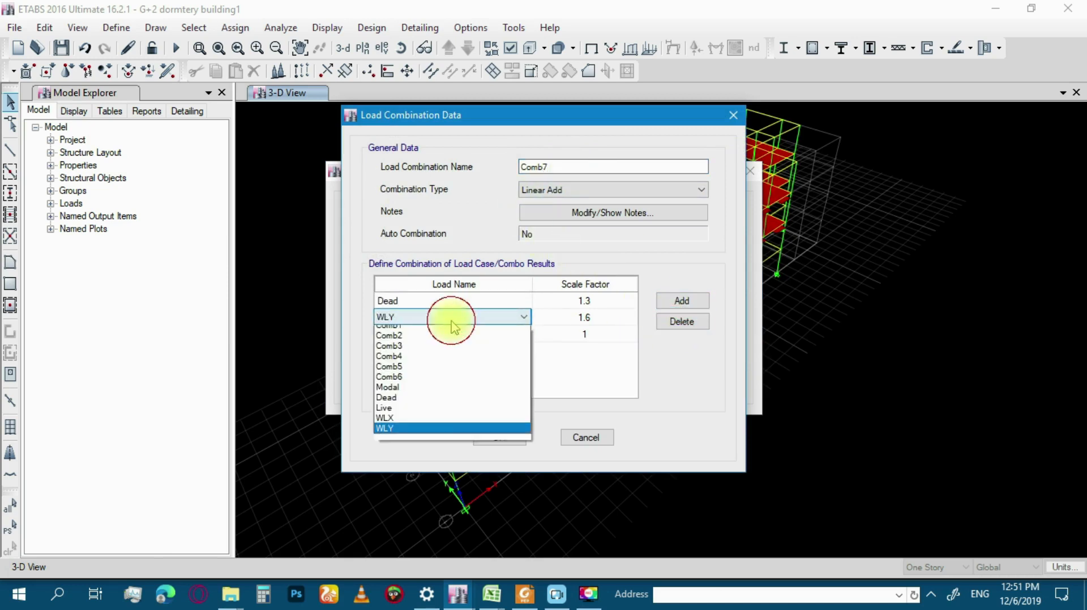
click(400, 416)
click(412, 335)
click(413, 335)
click(413, 336)
click(410, 439)
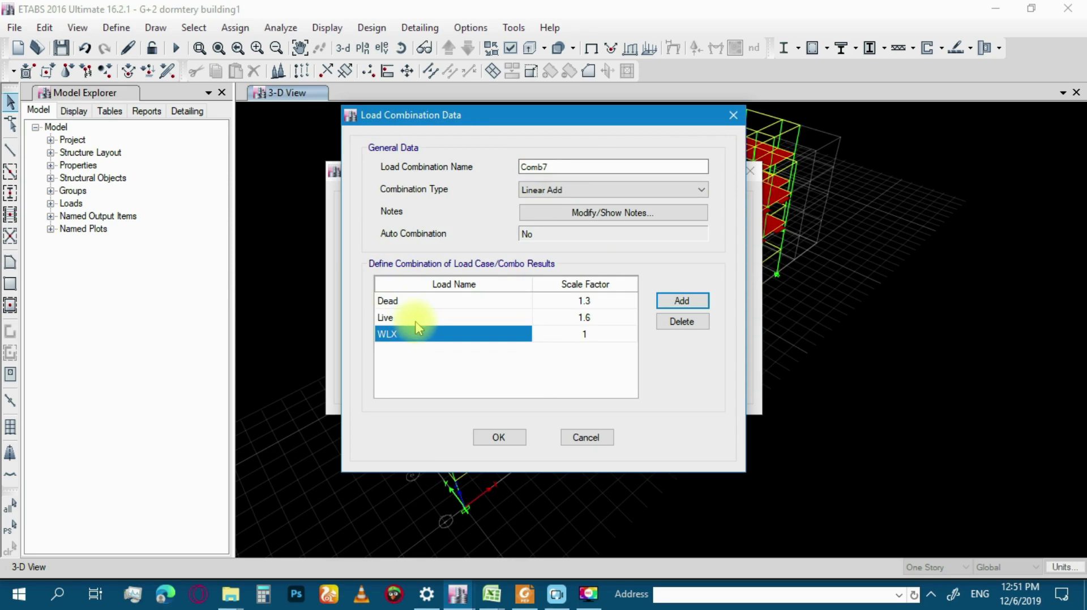
Step: Set the Live and WLX scale factors in Comb7 to 1.35 and accept the combination
click(587, 318)
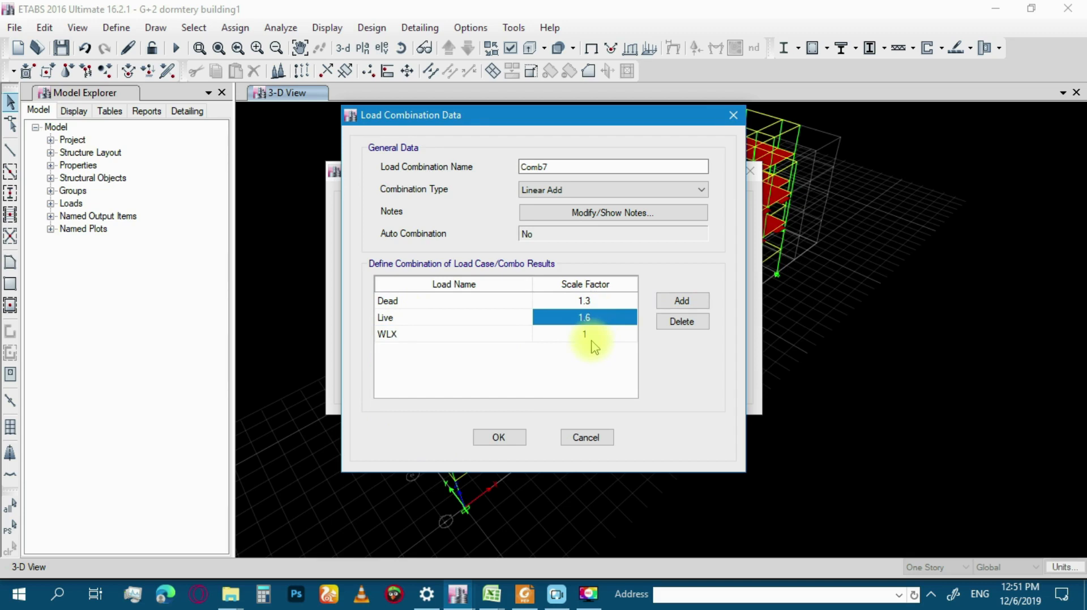
text(1.)
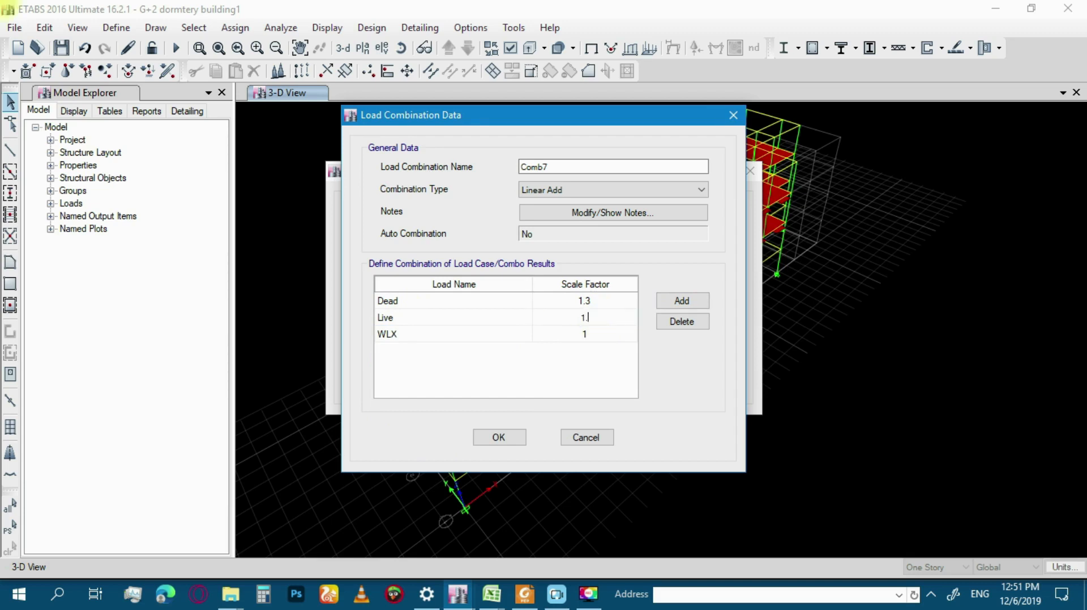
click(590, 339)
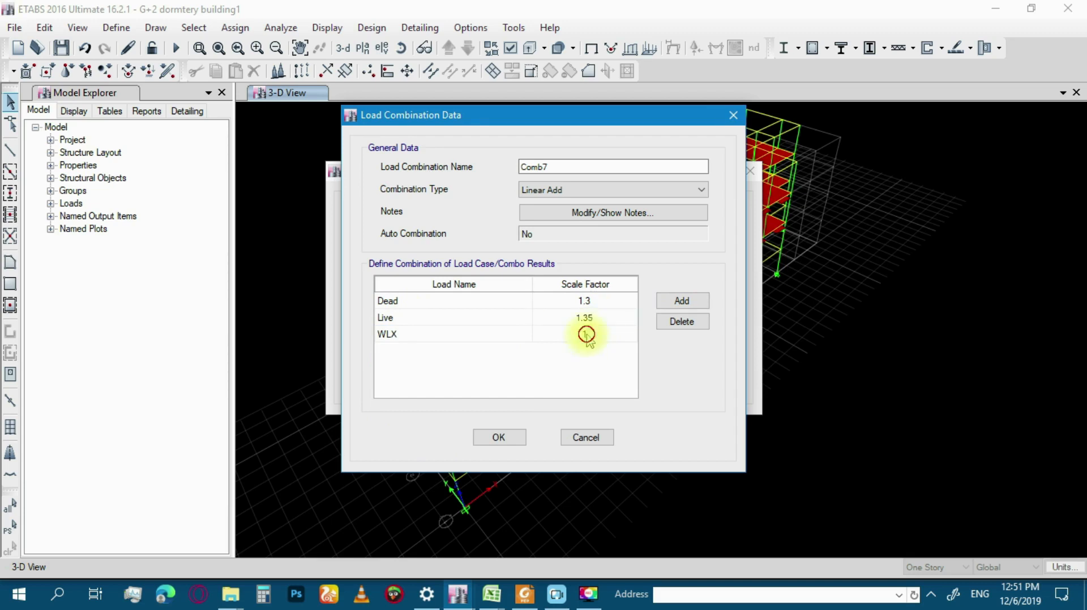
text(1.35)
click(589, 333)
click(521, 439)
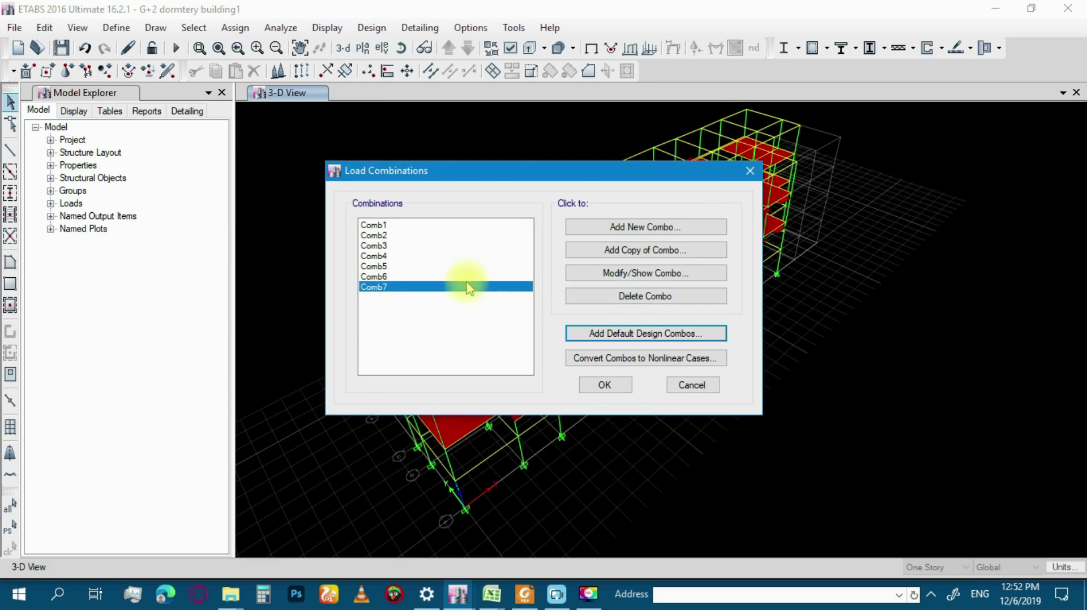
Step: Copy Comb7 as a load combination named Comb8 with a WLX scale factor of -1.35 and accept it
click(664, 253)
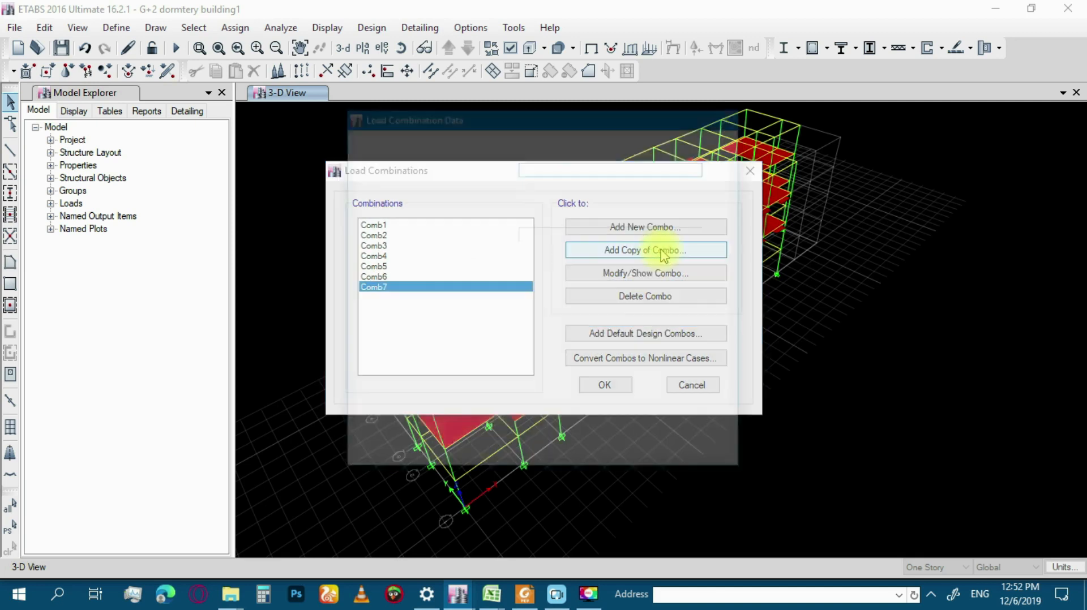
drag(476, 121, 670, 149)
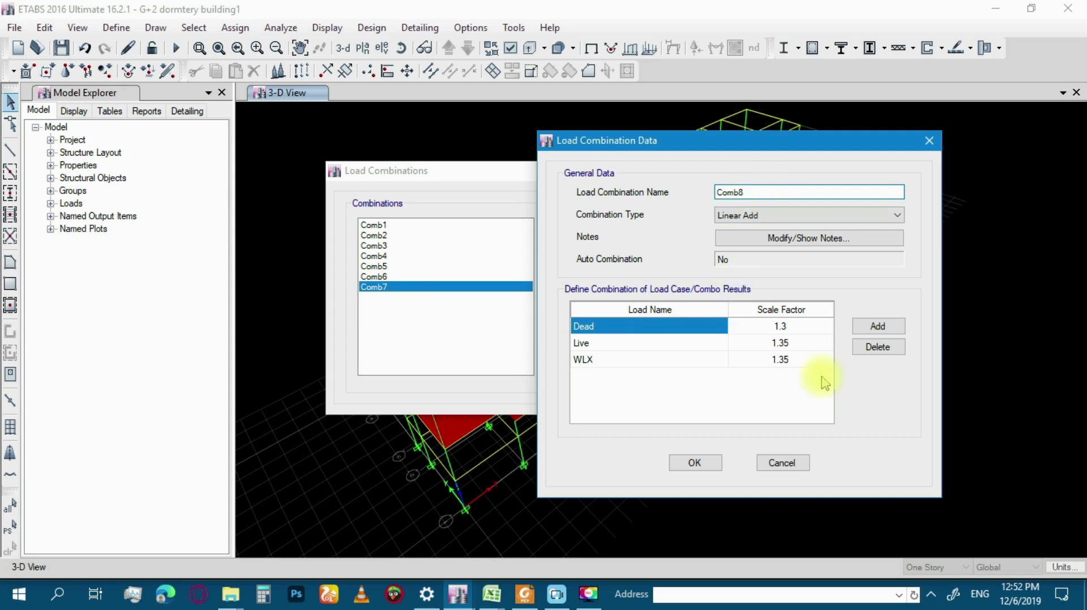
click(774, 359)
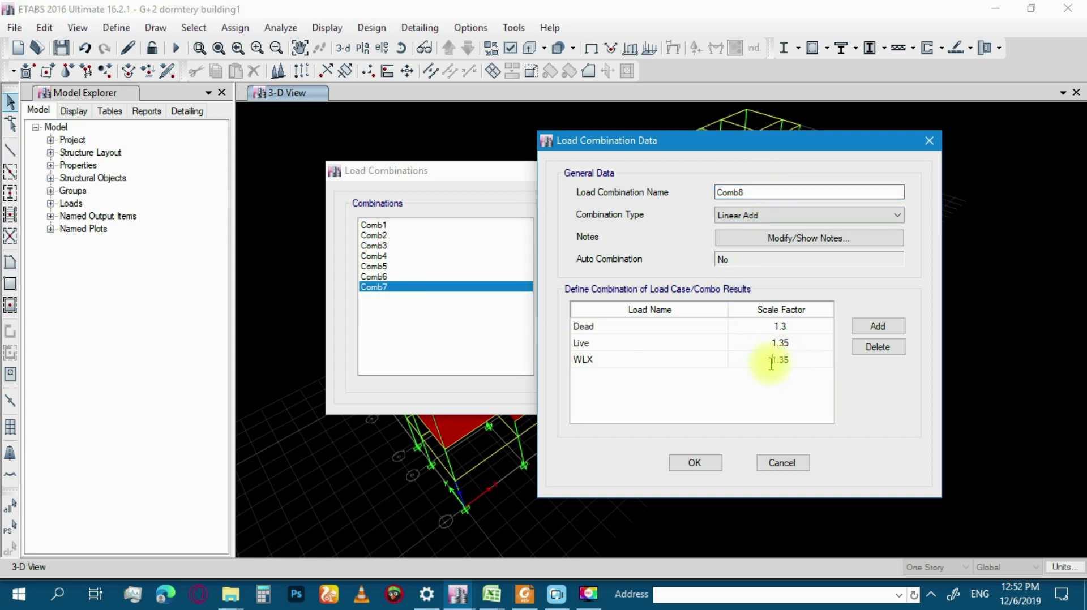
click(695, 463)
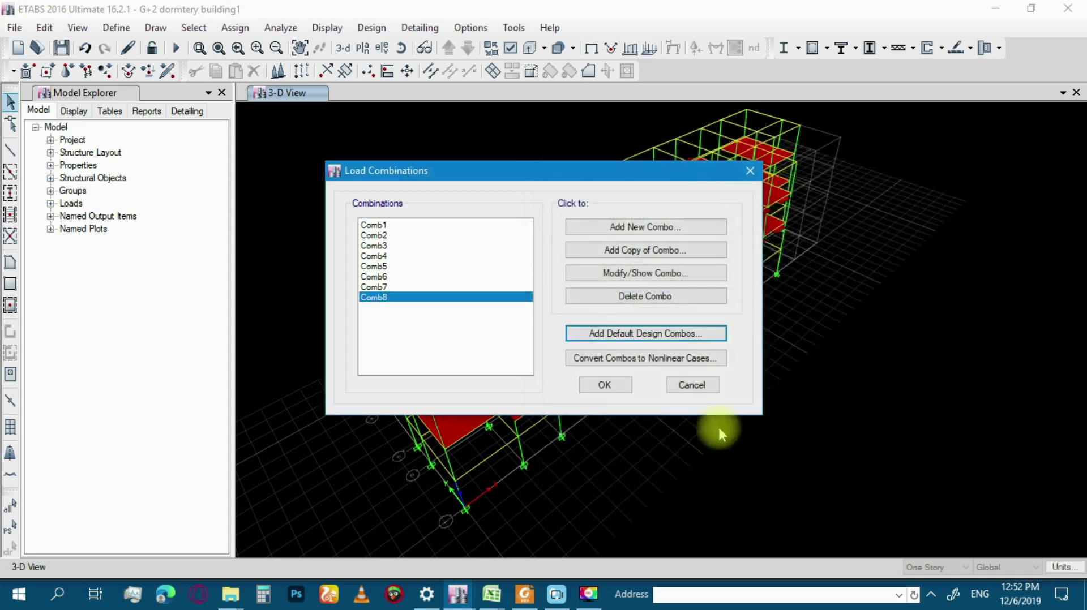
Step: Copy Comb8 as a new load combination named Comb9
click(665, 250)
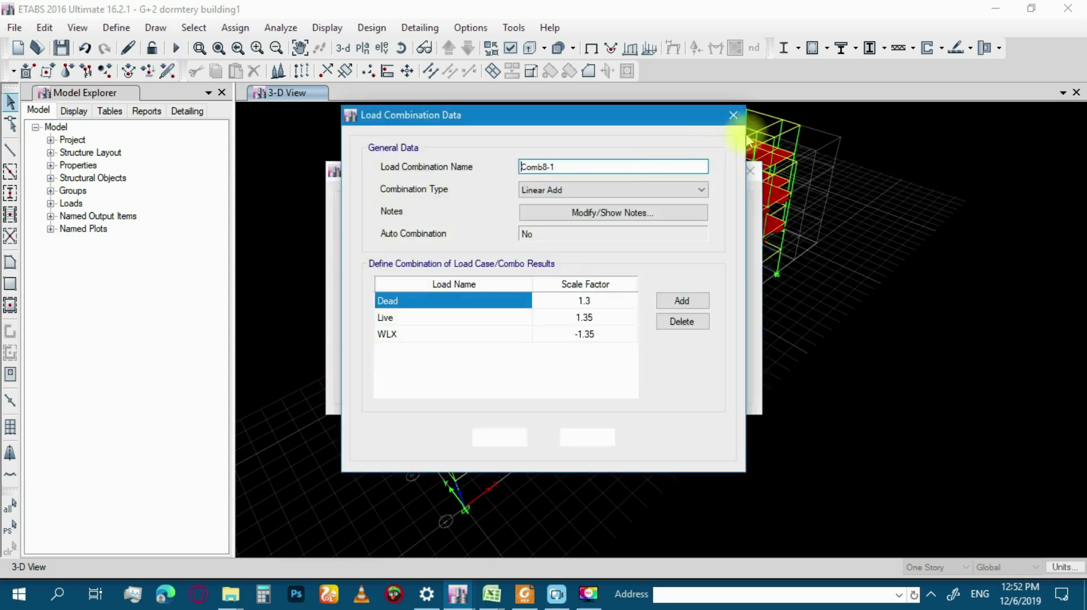
double_click(589, 172)
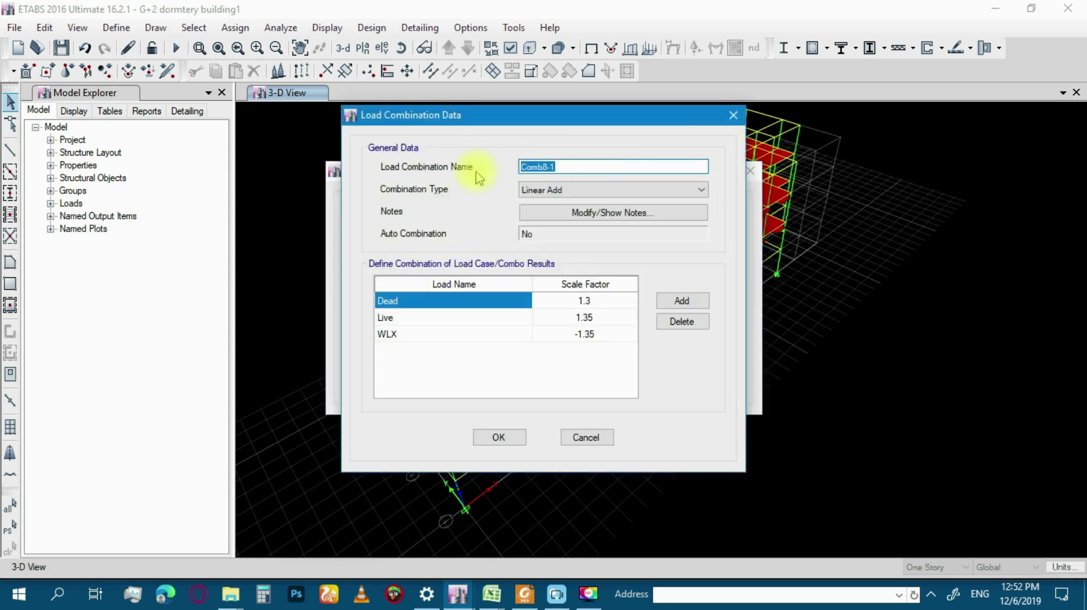
click(574, 164)
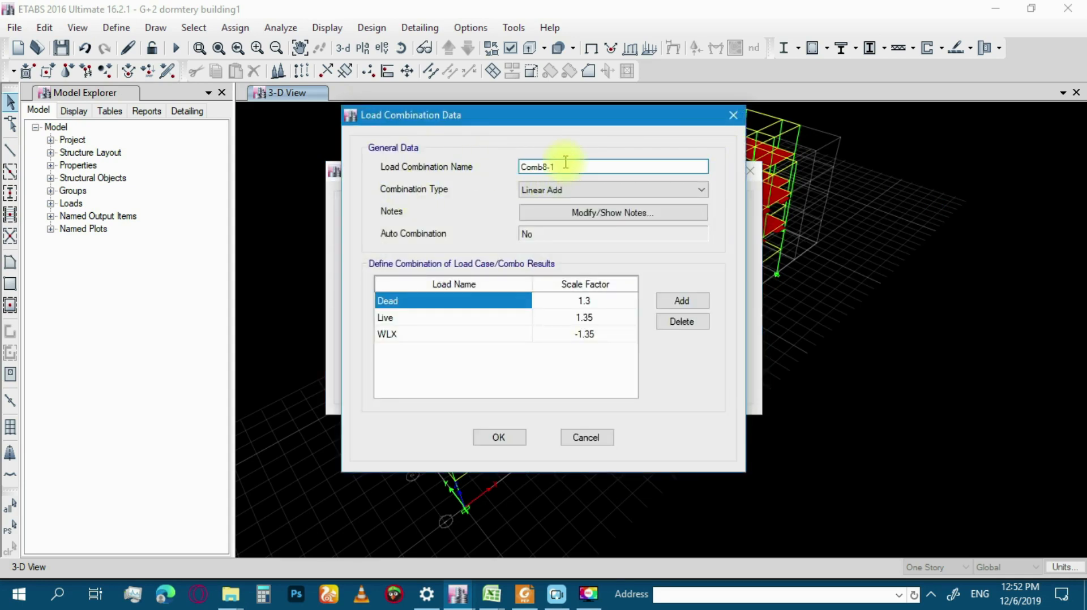
key(BackSpace)
text(9)
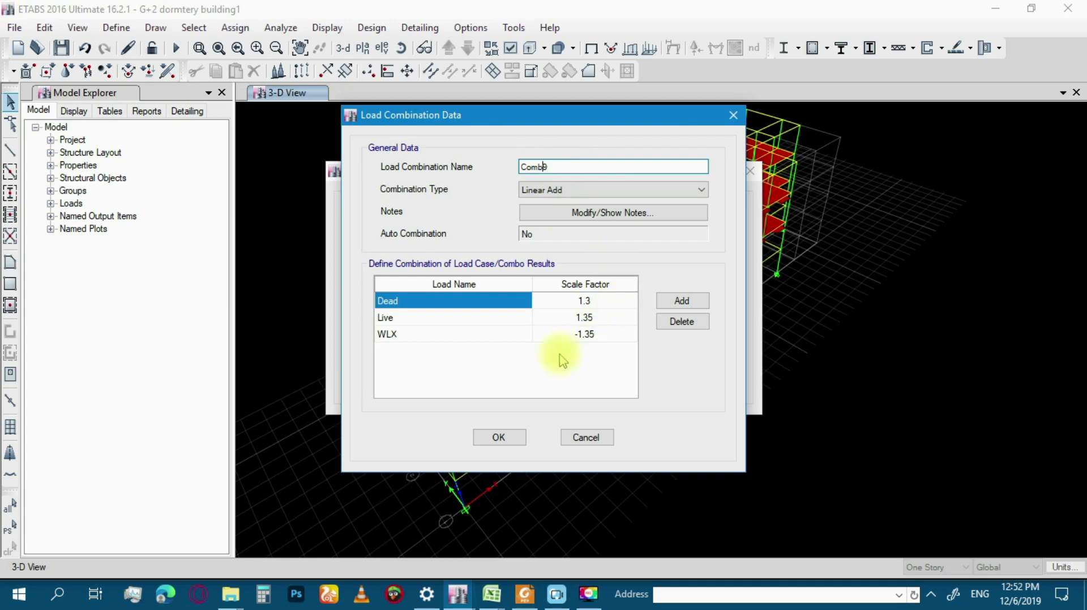
Step: Replace the WLX load in Comb9 with WLY at a scale factor of 1.35 and accept the combination
click(442, 334)
click(402, 469)
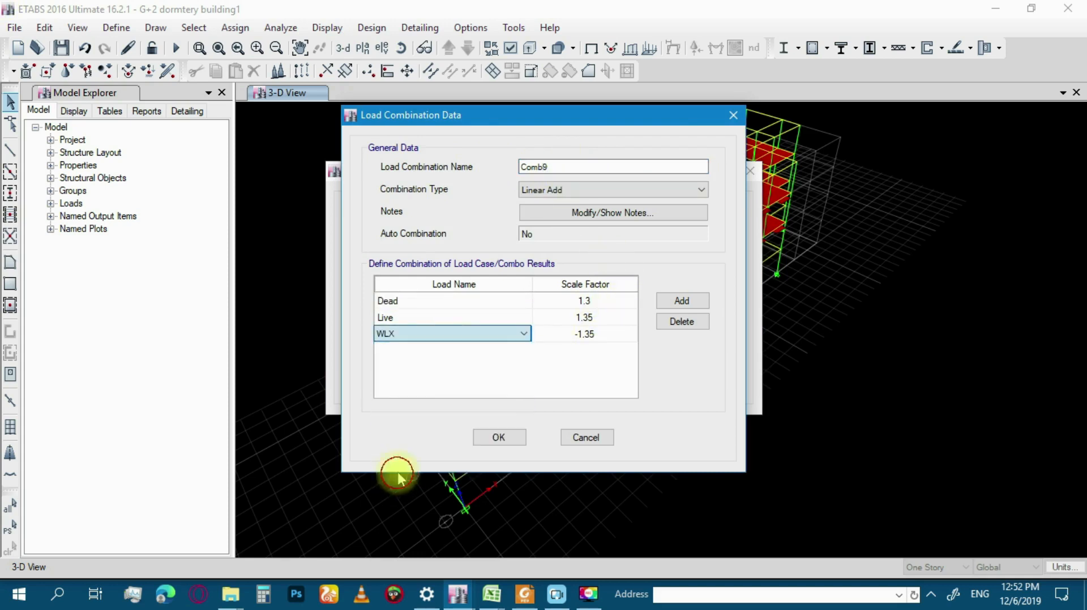
click(595, 334)
text(1.)
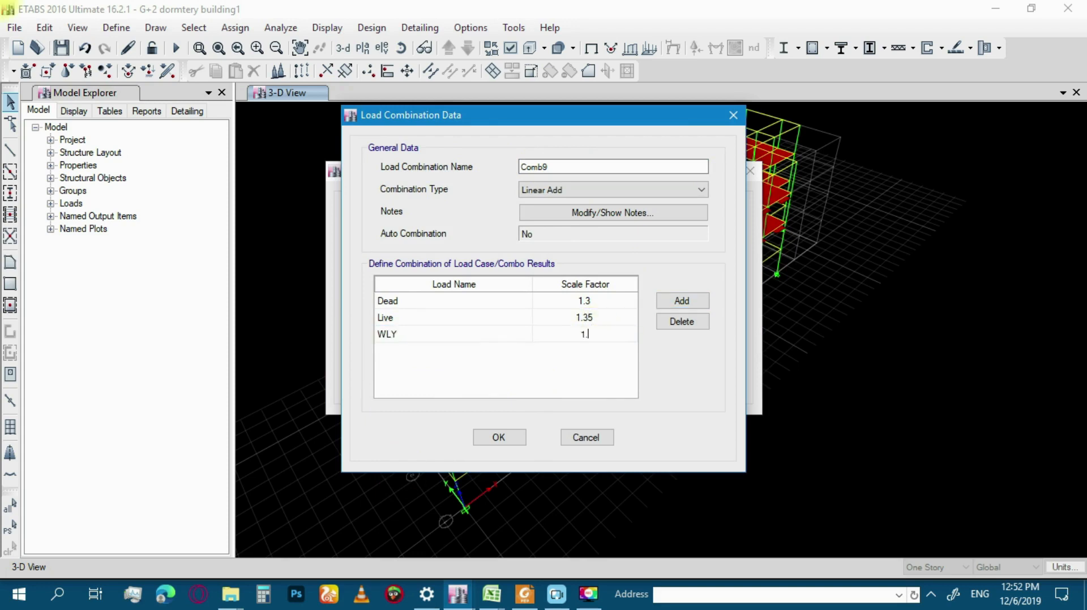
click(498, 437)
Step: Copy Comb9 as a load combination named Comb10, edit its WLY scale factor and accept it
click(638, 250)
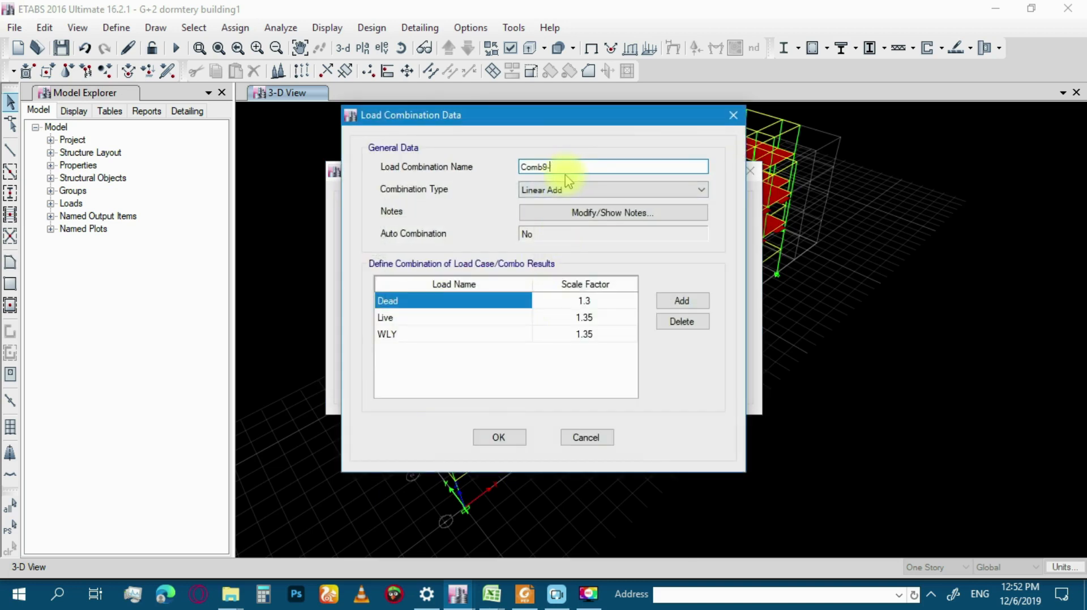
text(10)
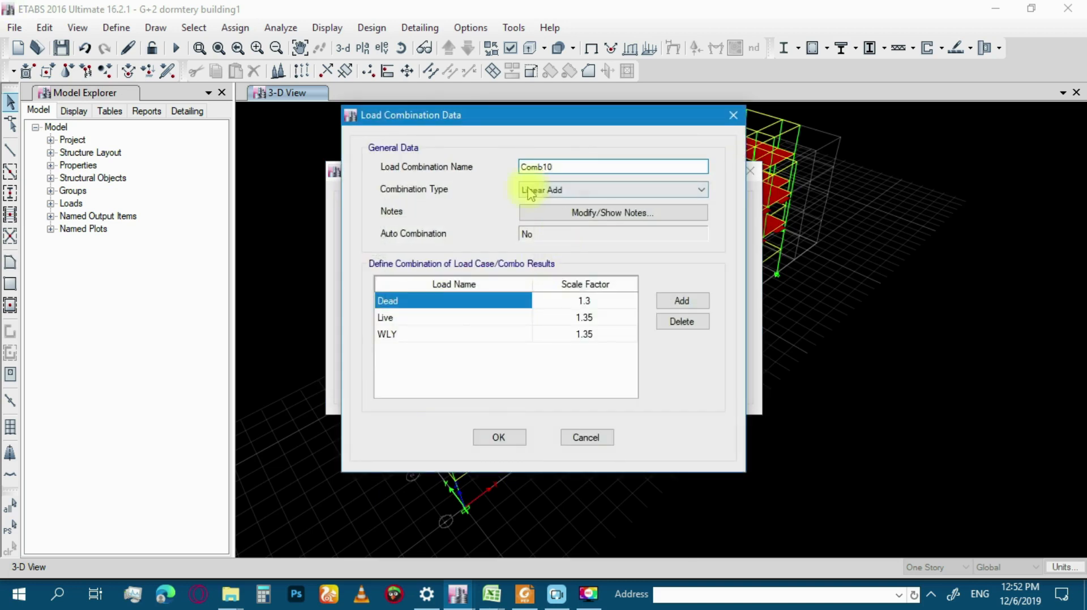
click(574, 334)
click(574, 334)
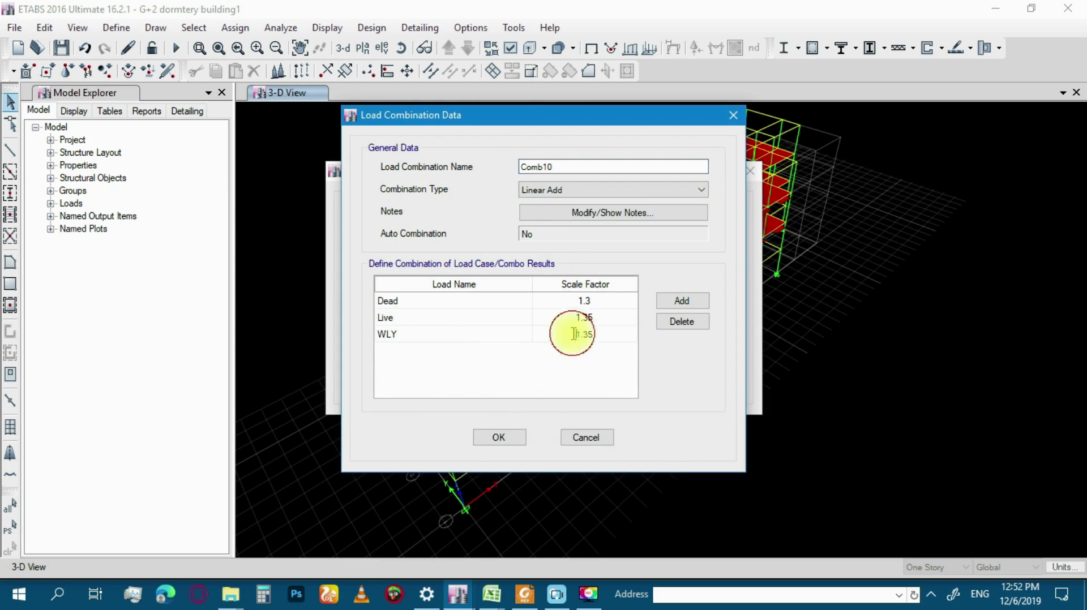
click(496, 439)
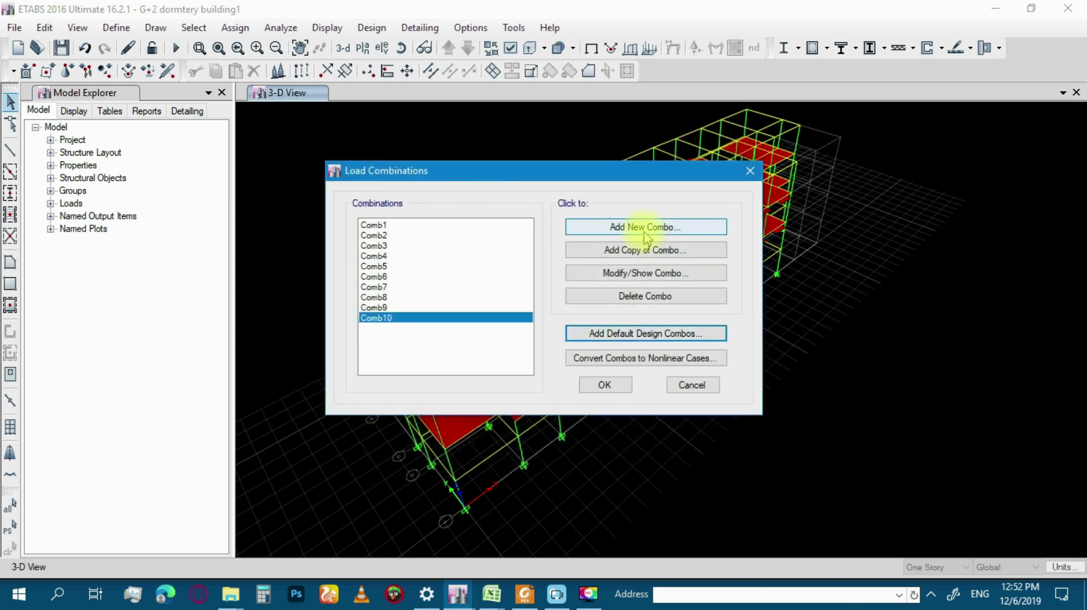
Step: Create a new load combination named Envelope and set its combination type to Envelope
click(656, 232)
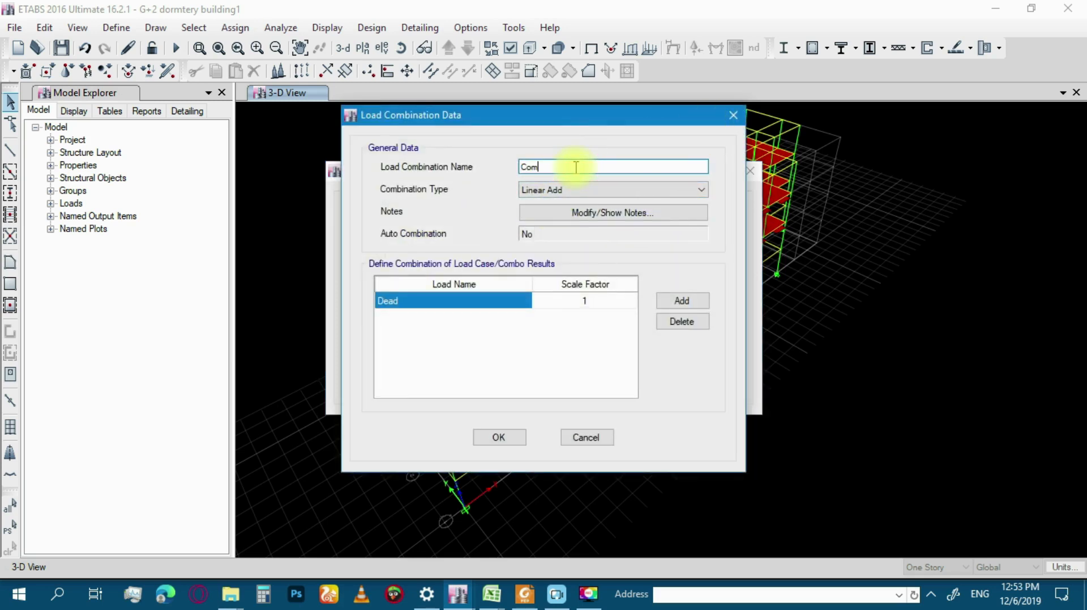
text(EE)
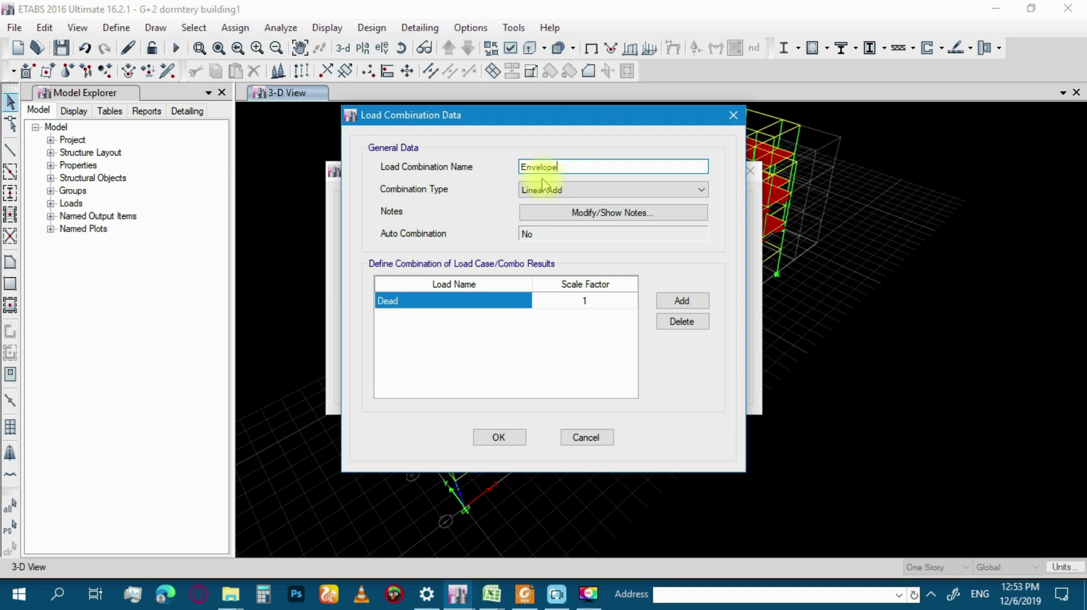
click(616, 191)
click(566, 215)
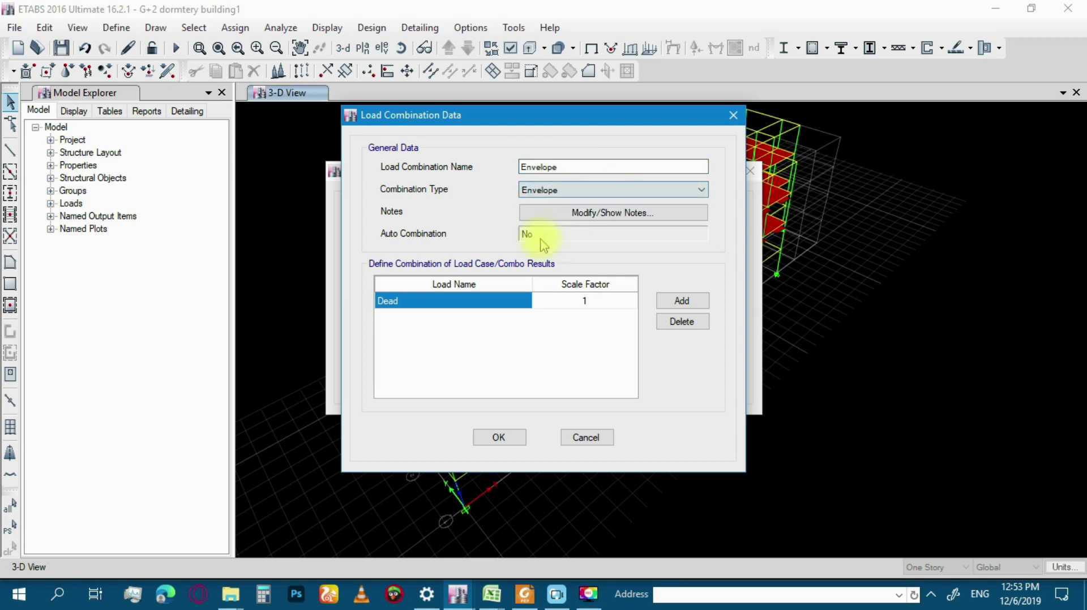
Step: Add nine more load rows to the Envelope combination
click(682, 299)
click(683, 298)
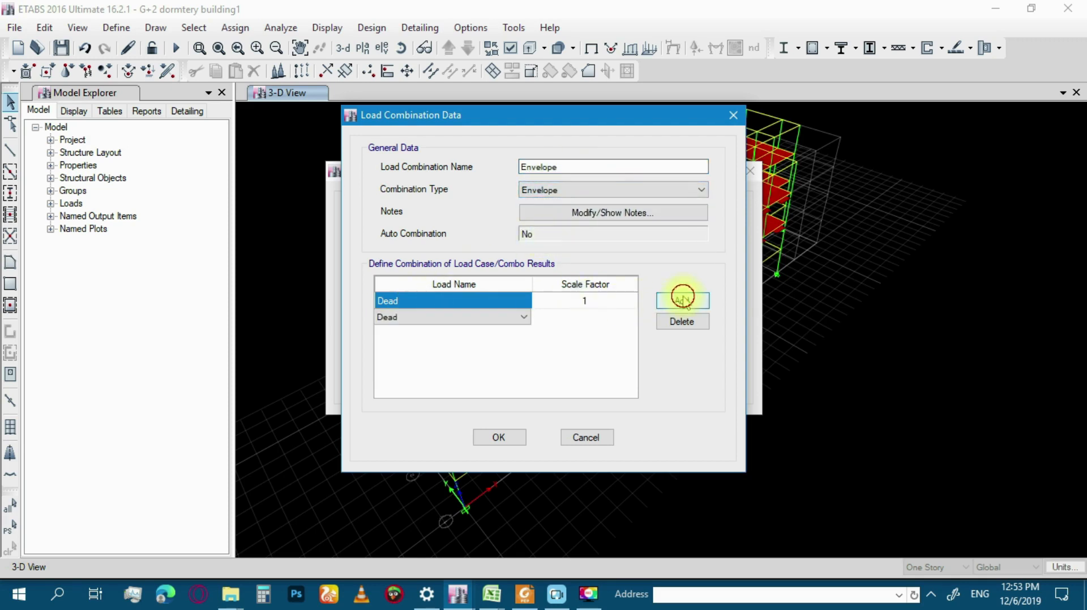
click(684, 297)
click(684, 298)
click(683, 298)
click(684, 297)
click(684, 298)
click(684, 298)
click(684, 297)
scroll(434, 340, up, 2)
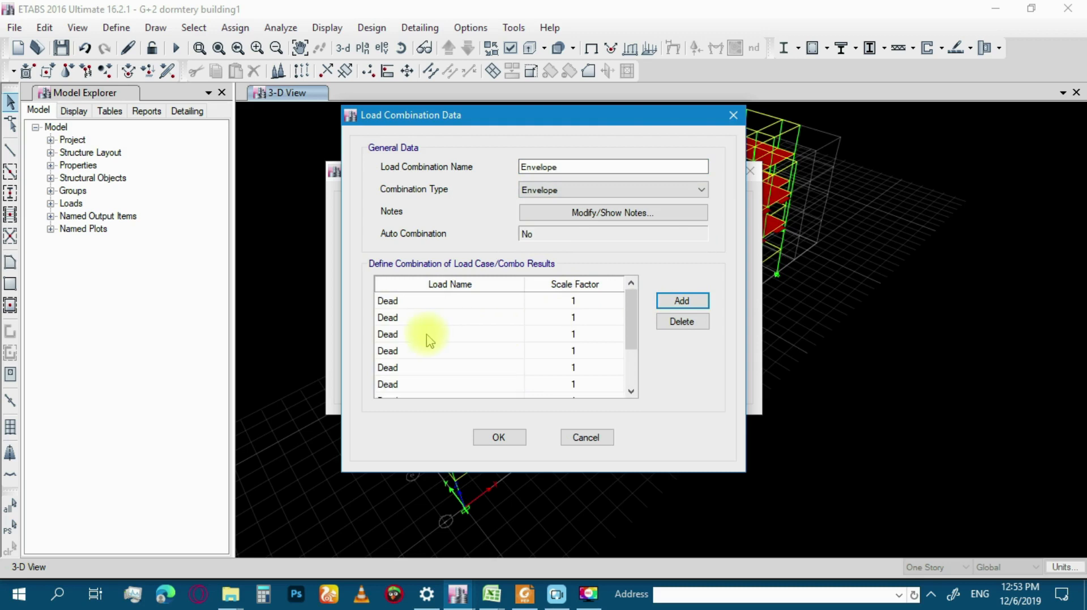
Step: Assign Comb1, Comb2 and Comb3 to the first three load rows of the Envelope combination
click(437, 302)
click(442, 301)
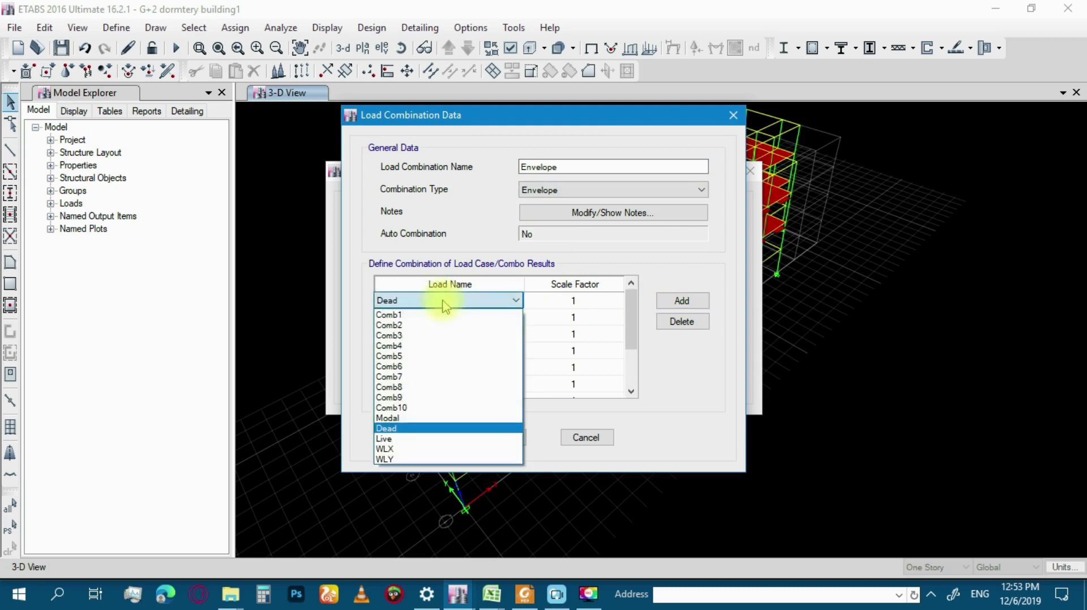
click(424, 316)
click(421, 318)
click(416, 319)
click(418, 340)
click(419, 335)
click(419, 336)
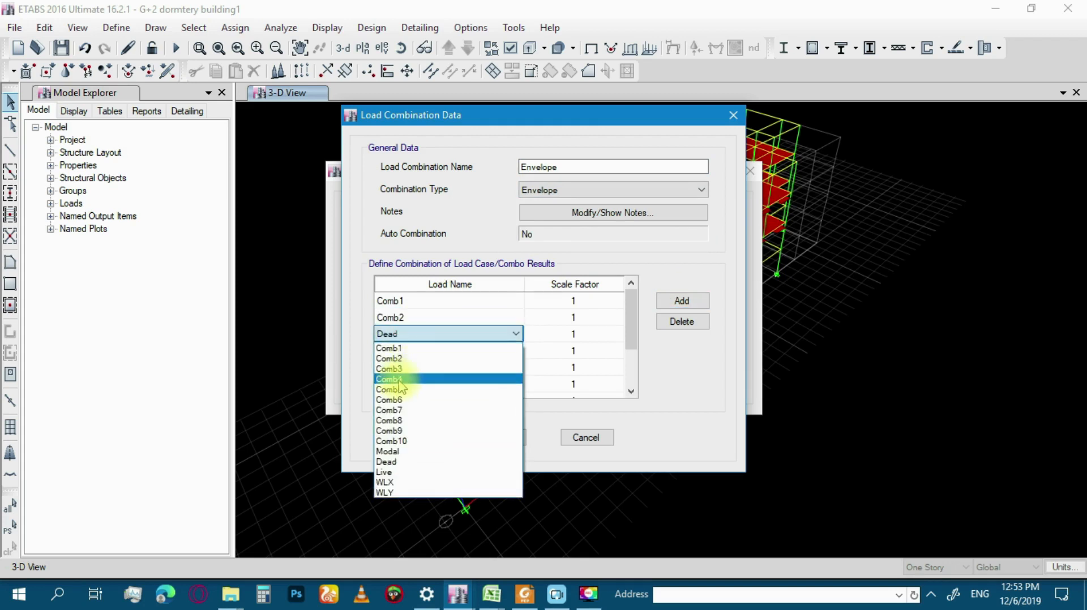
click(425, 363)
Step: Assign Comb4 and Comb5 to the fourth and fifth load rows of the Envelope combination
click(427, 353)
click(427, 352)
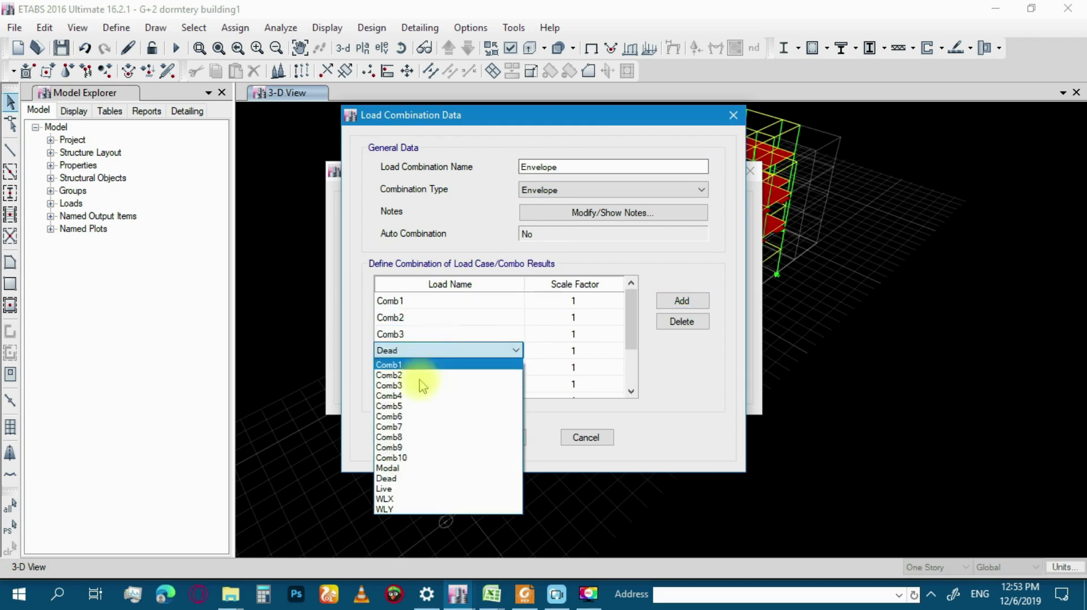
click(420, 392)
click(432, 369)
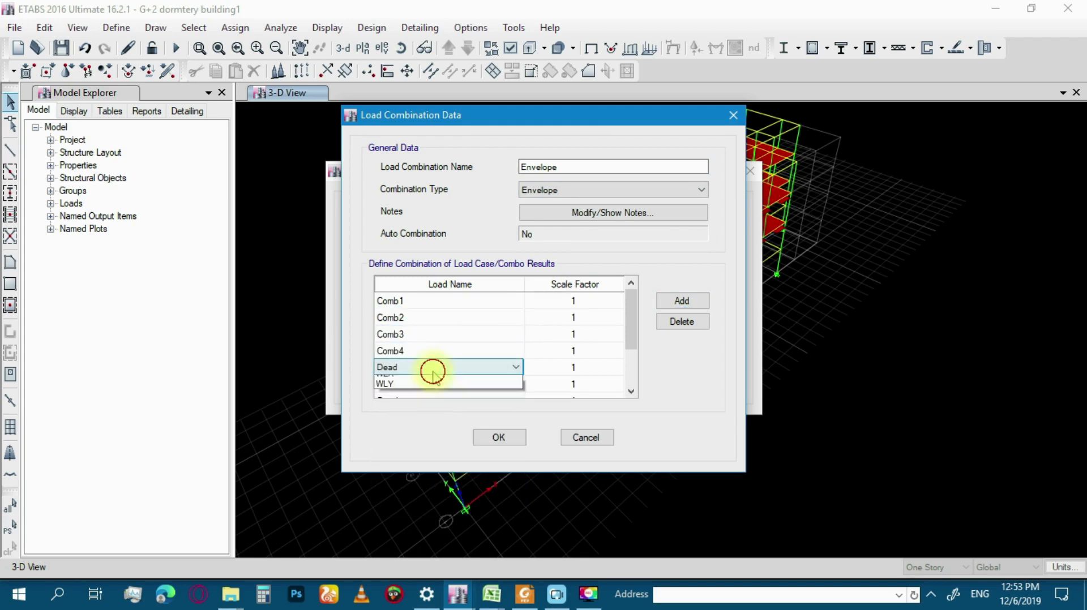
click(432, 369)
click(410, 422)
Step: Assign Comb6 and Comb7 to the sixth and seventh load rows of the Envelope combination
scroll(457, 363, down, 1)
click(437, 345)
click(441, 338)
click(441, 337)
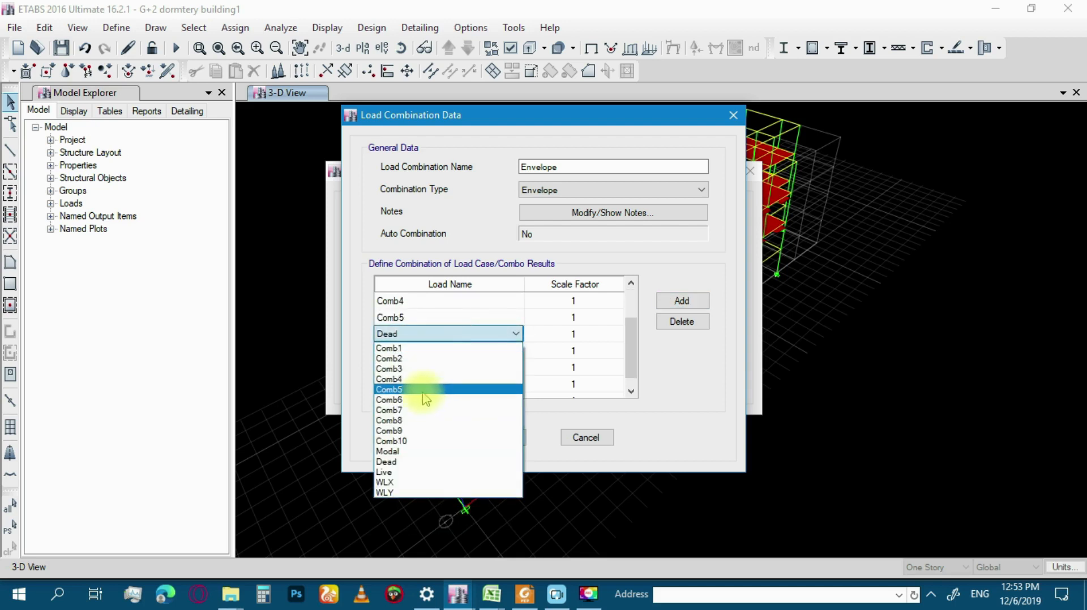
click(418, 400)
click(450, 351)
click(451, 351)
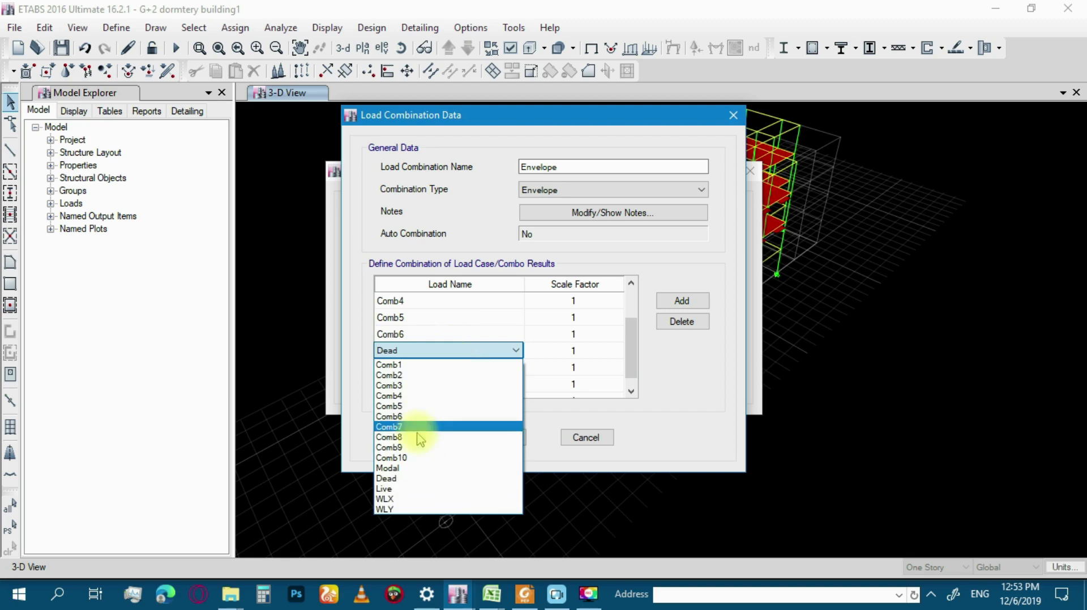
click(409, 425)
Step: Assign Comb8, Comb9 and Comb10 to the last three Envelope rows and review the list
click(442, 371)
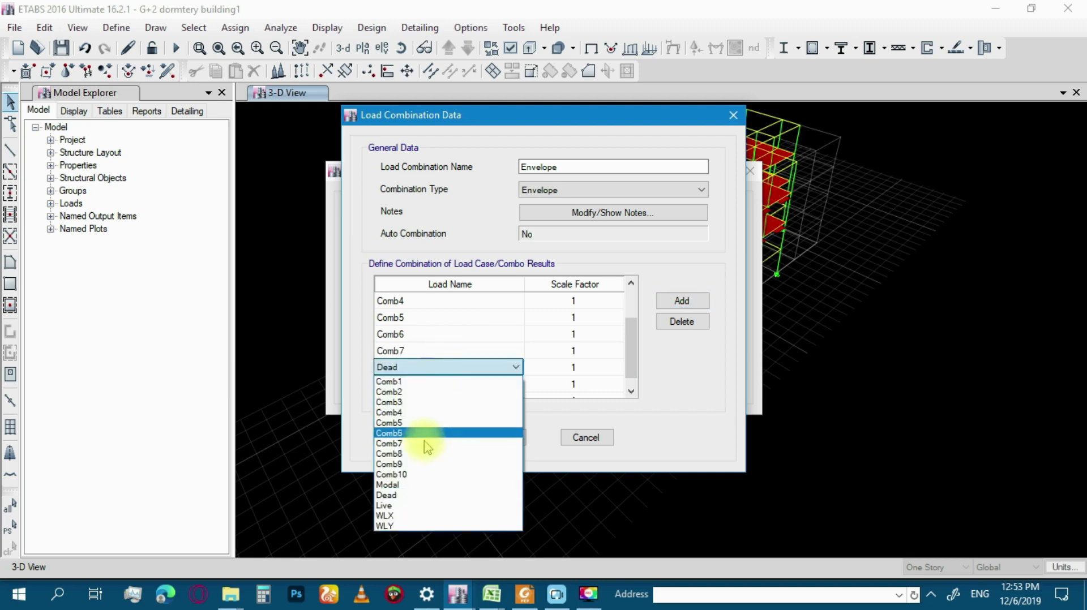
click(412, 464)
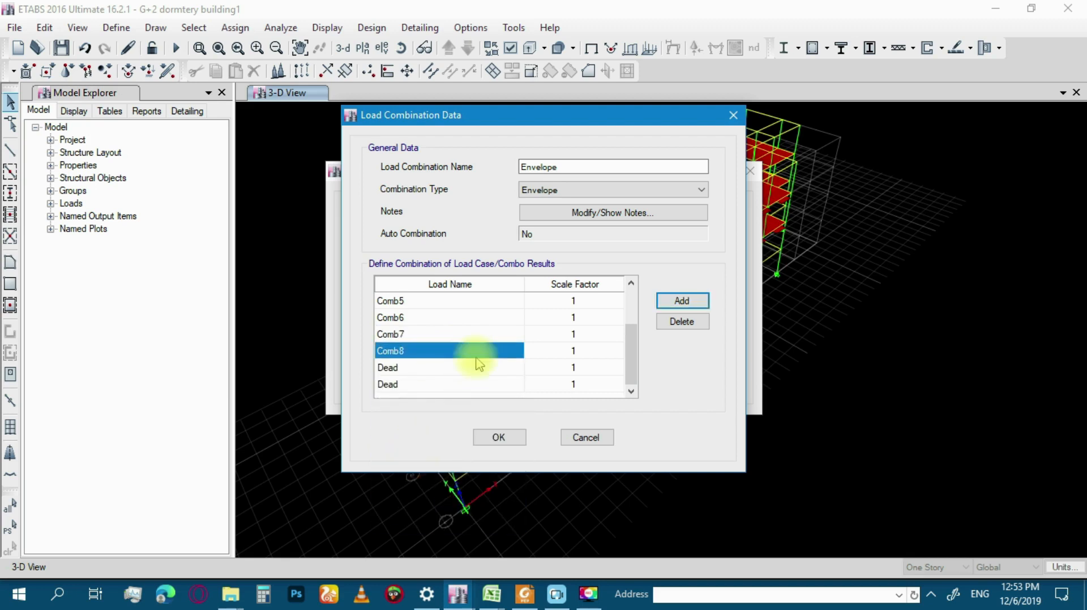
click(447, 369)
click(417, 451)
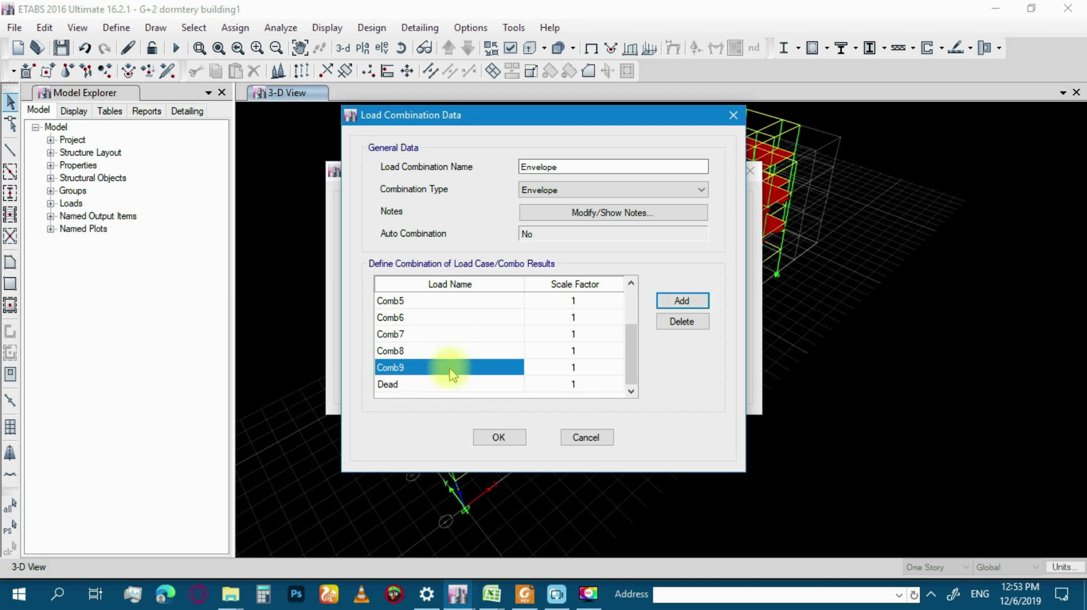
click(431, 384)
click(400, 493)
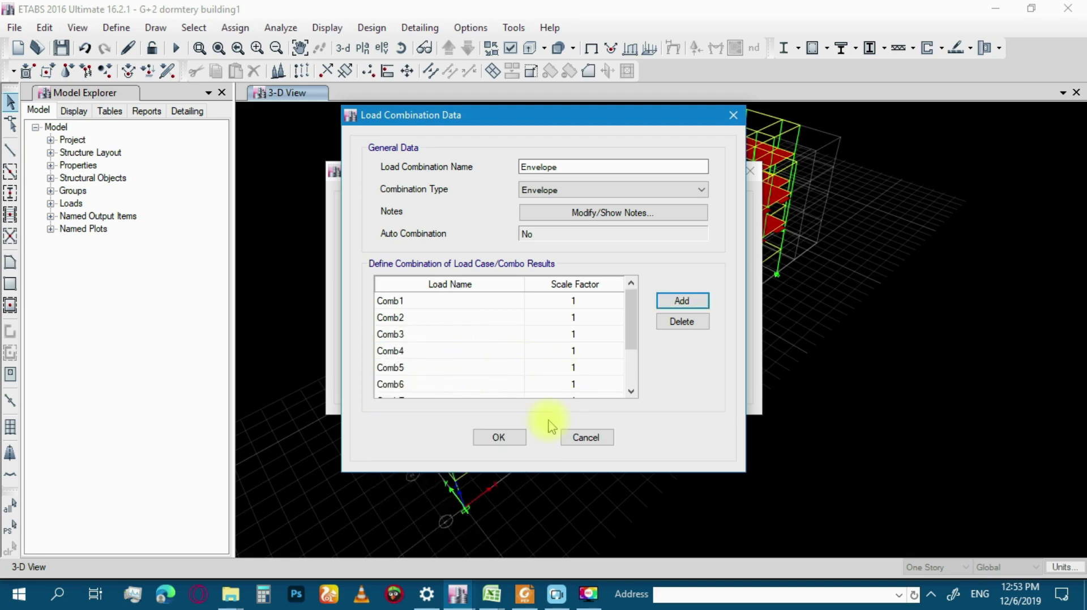
scroll(498, 340, down, 2)
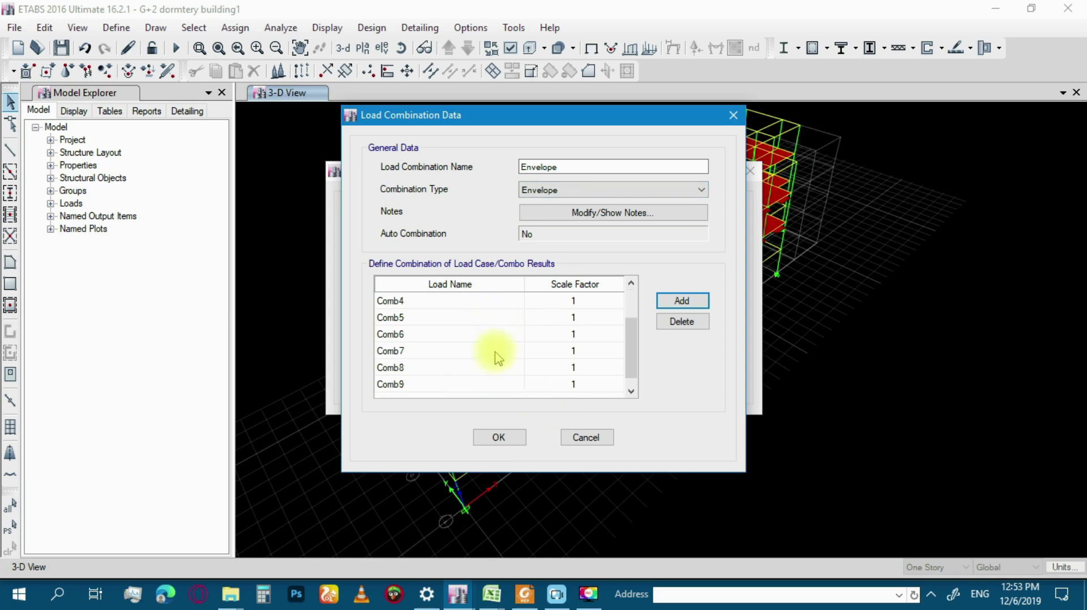
scroll(495, 356, up, 2)
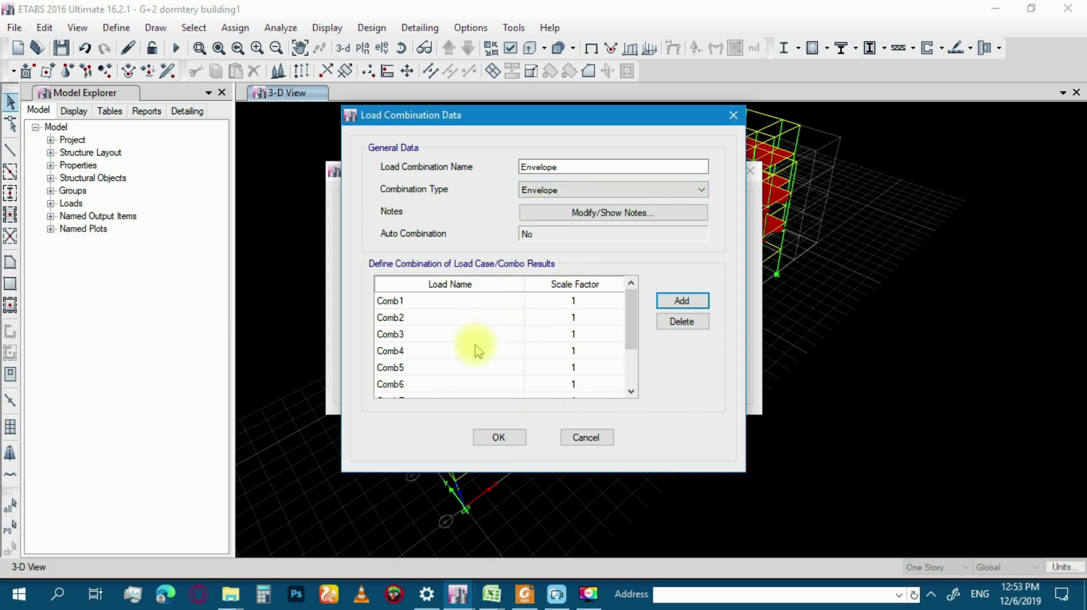
Step: Accept the Envelope load combination with its ten combinations and save the model
scroll(475, 352, down, 2)
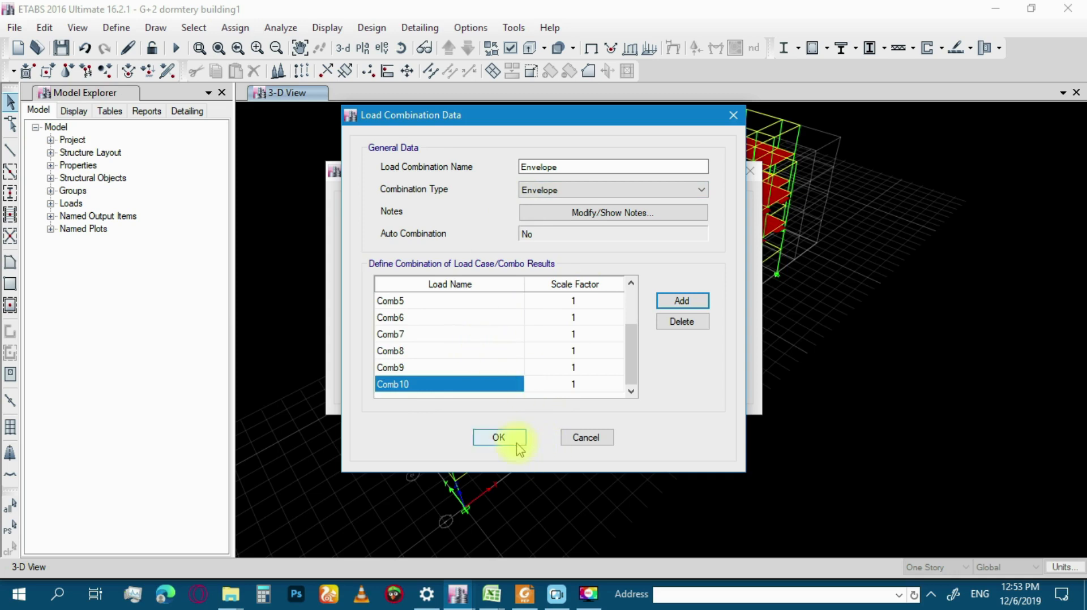
click(500, 437)
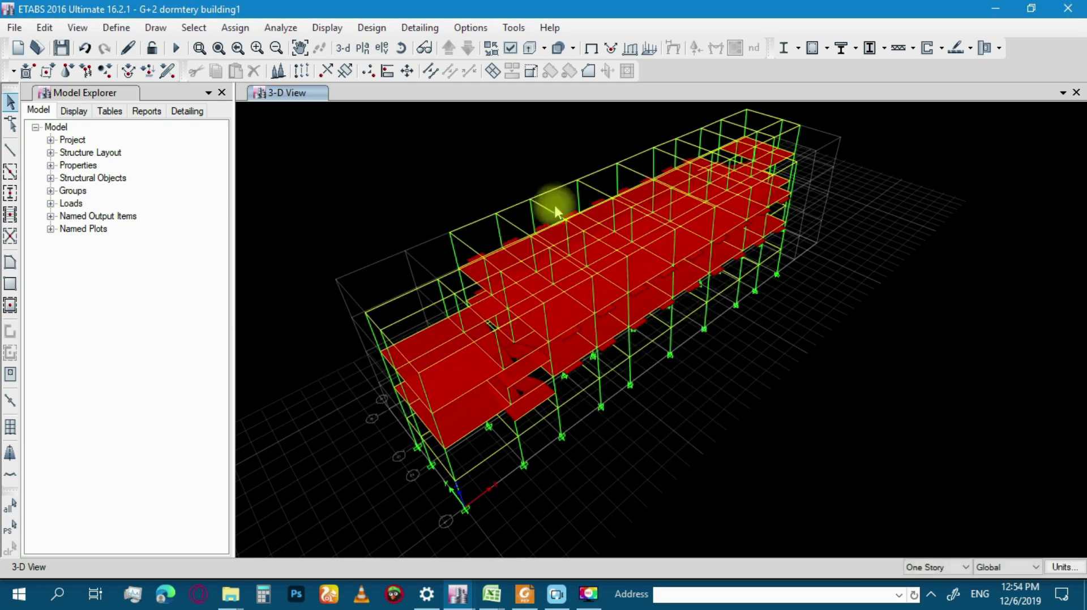
click(58, 50)
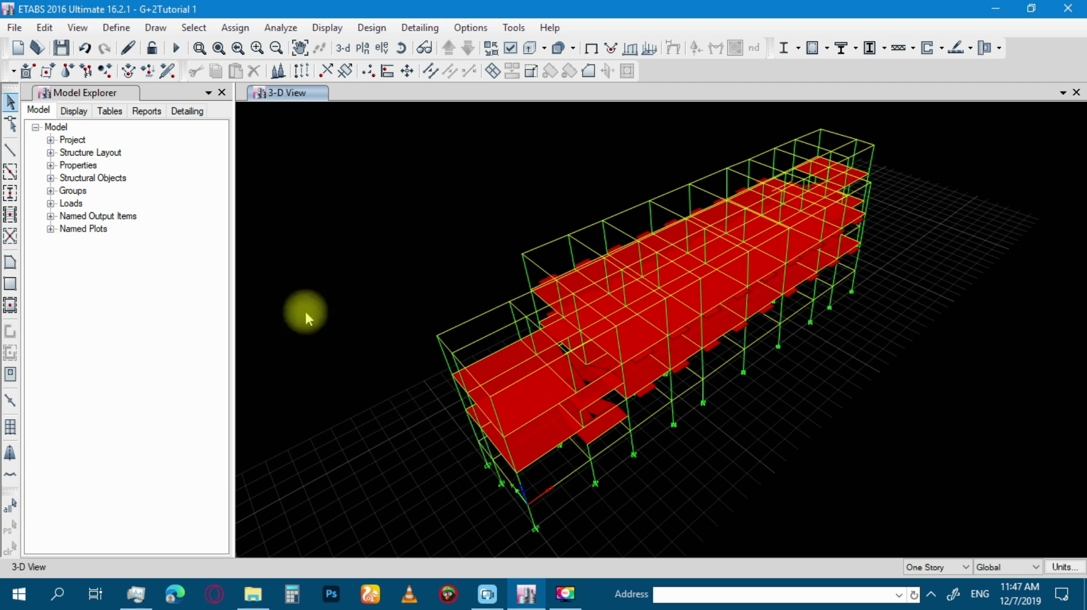
Step: Set the preset P-Delta automation method to Iterative - Based on Loads
click(117, 29)
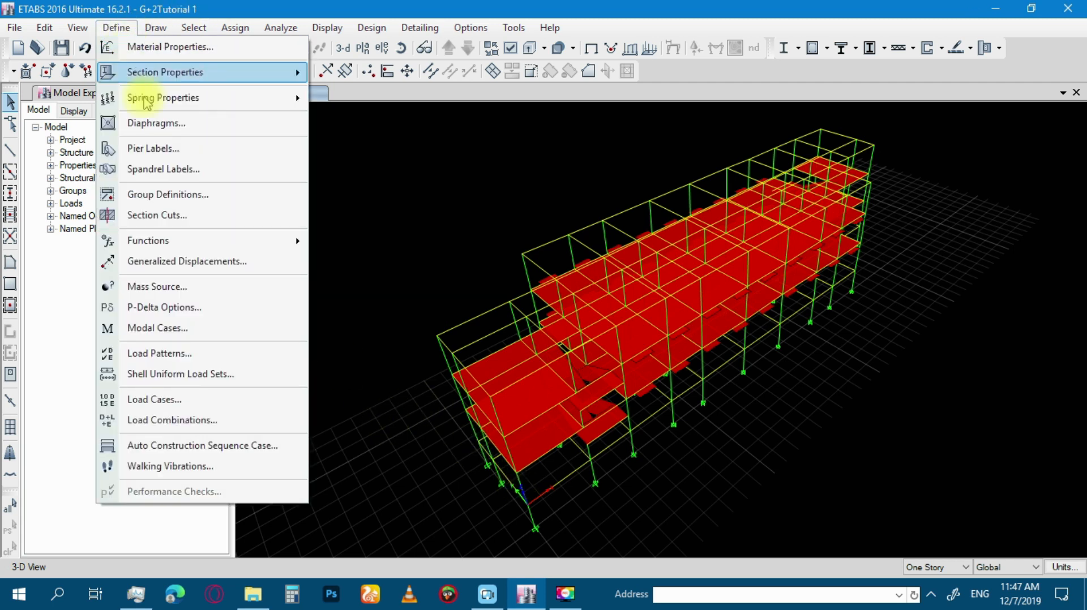
click(164, 307)
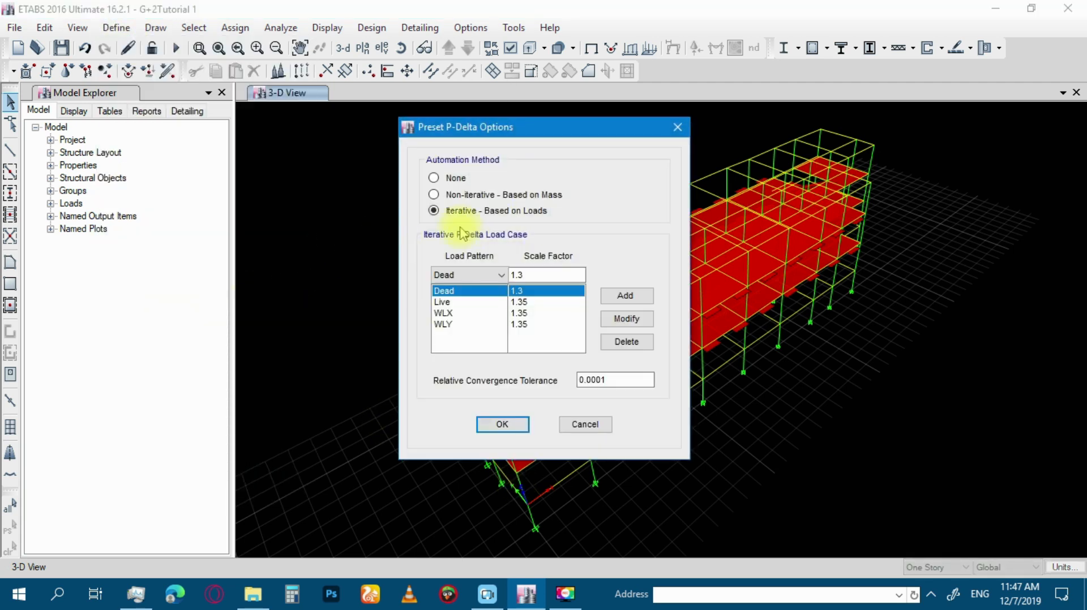
click(434, 178)
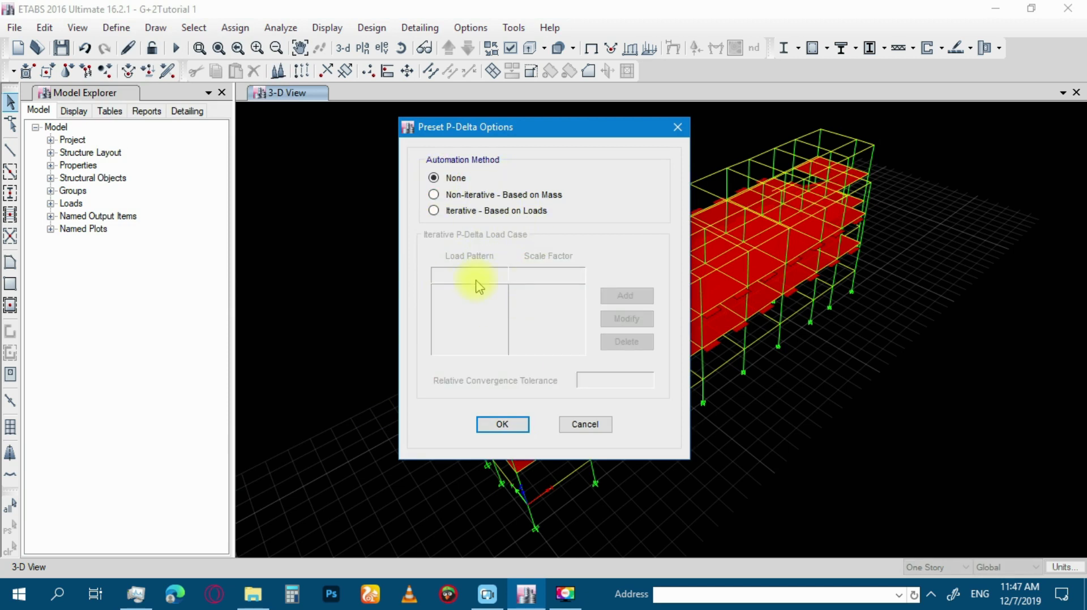
click(440, 215)
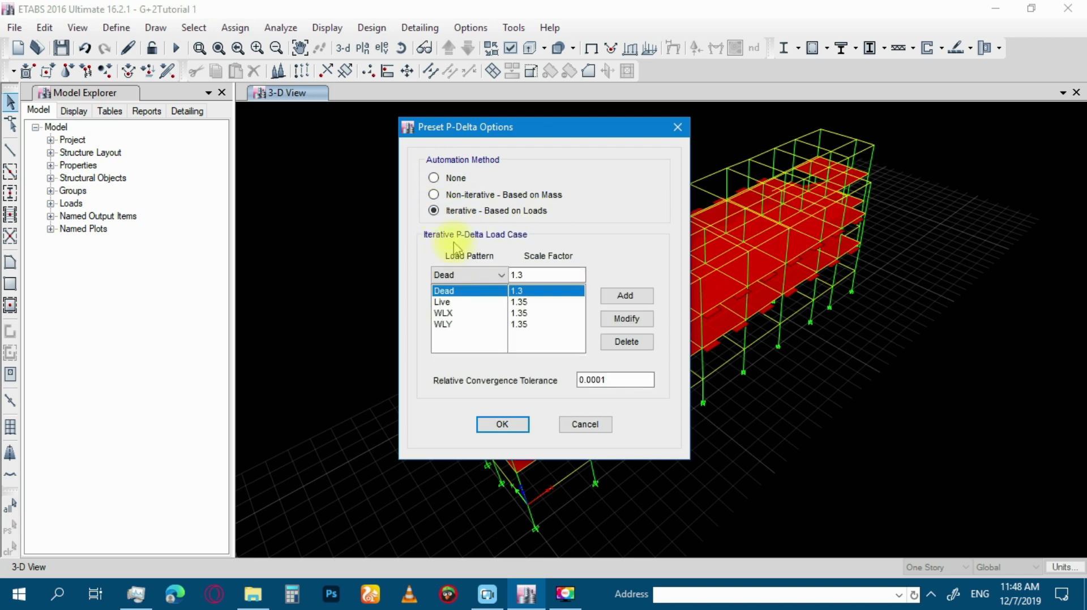
Step: Delete all existing load pattern entries from the iterative P-Delta load case
click(456, 303)
click(626, 342)
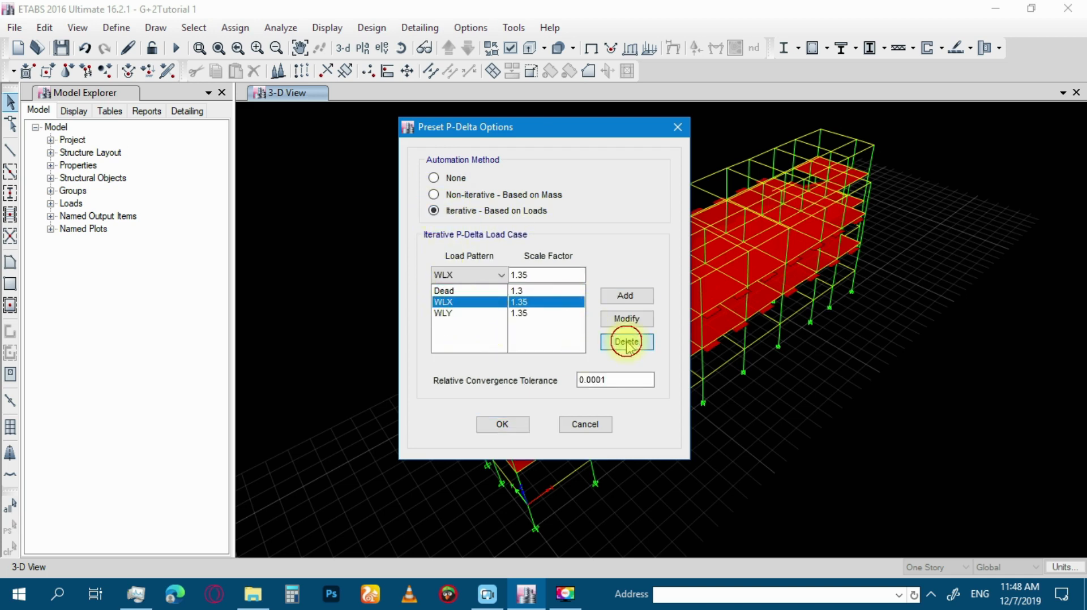
click(627, 342)
click(627, 342)
click(627, 342)
Step: Add the Dead load pattern to the iterative P-Delta load case with a scale factor of 1.3
click(466, 276)
click(466, 276)
click(465, 275)
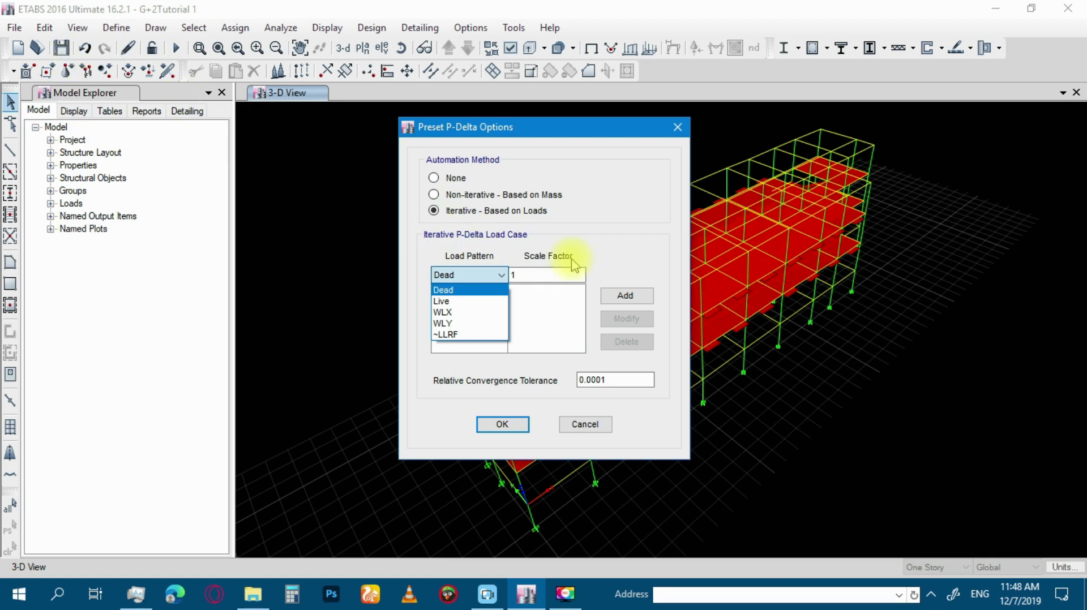
click(547, 273)
click(548, 272)
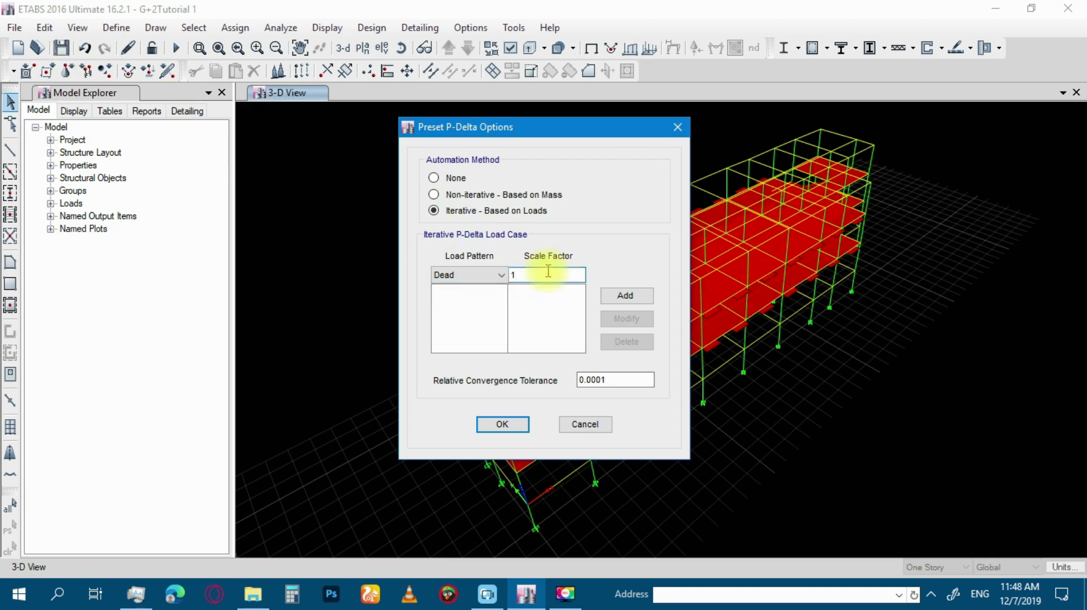
text(.3)
click(626, 296)
Step: Add the Live load pattern to the P-Delta load case with a scale factor of 1.35
click(470, 275)
click(453, 294)
click(539, 275)
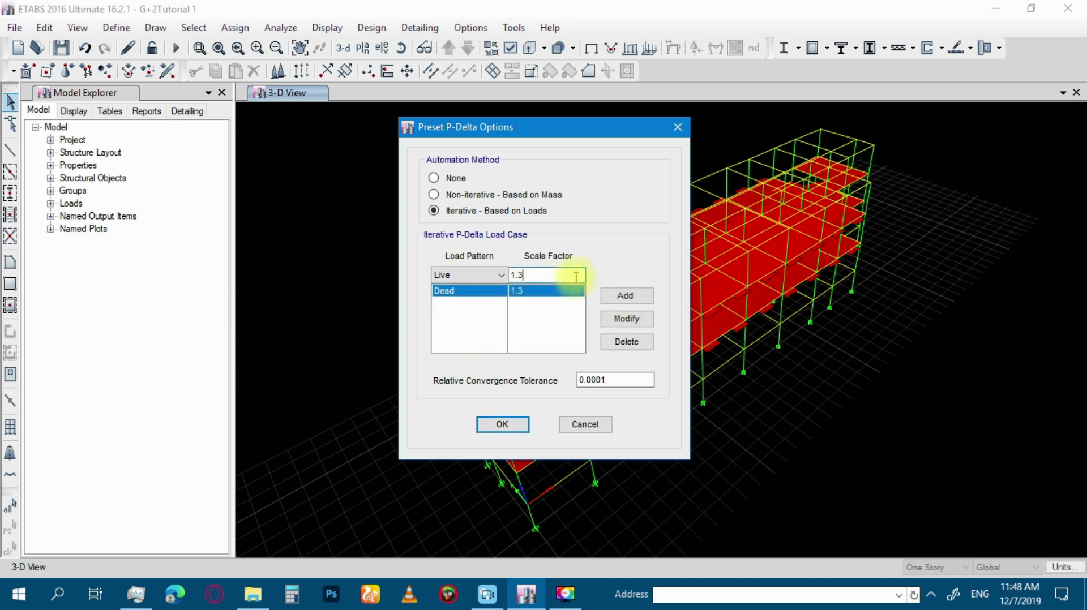
text(5)
click(625, 295)
Step: Add the WLX and WLY wind patterns with a scale factor of 1.35 each and accept the P-Delta options
click(486, 280)
click(452, 313)
click(637, 296)
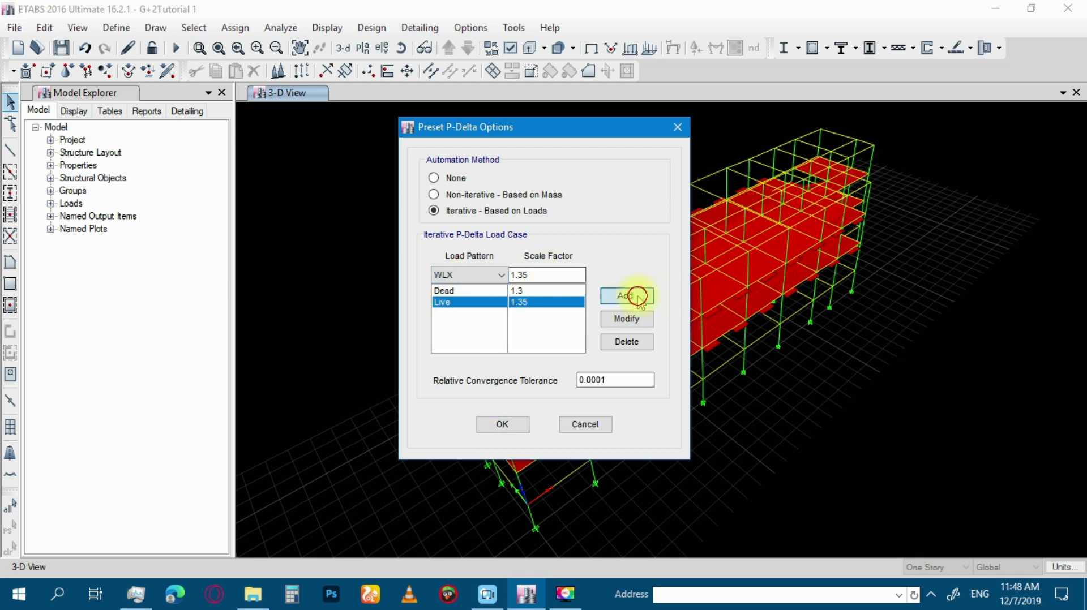
click(456, 276)
click(453, 323)
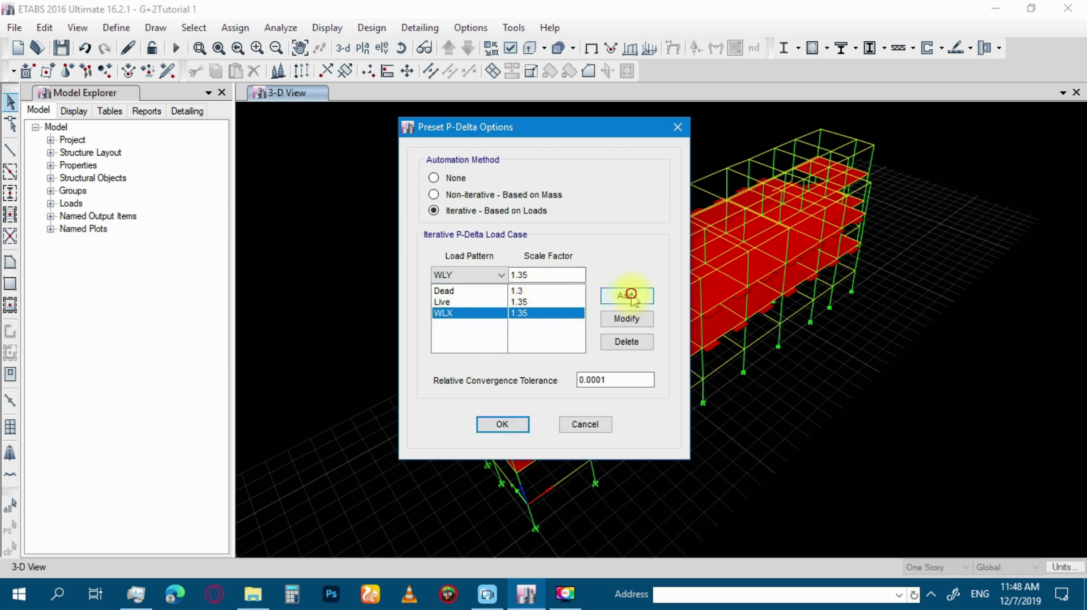
click(628, 296)
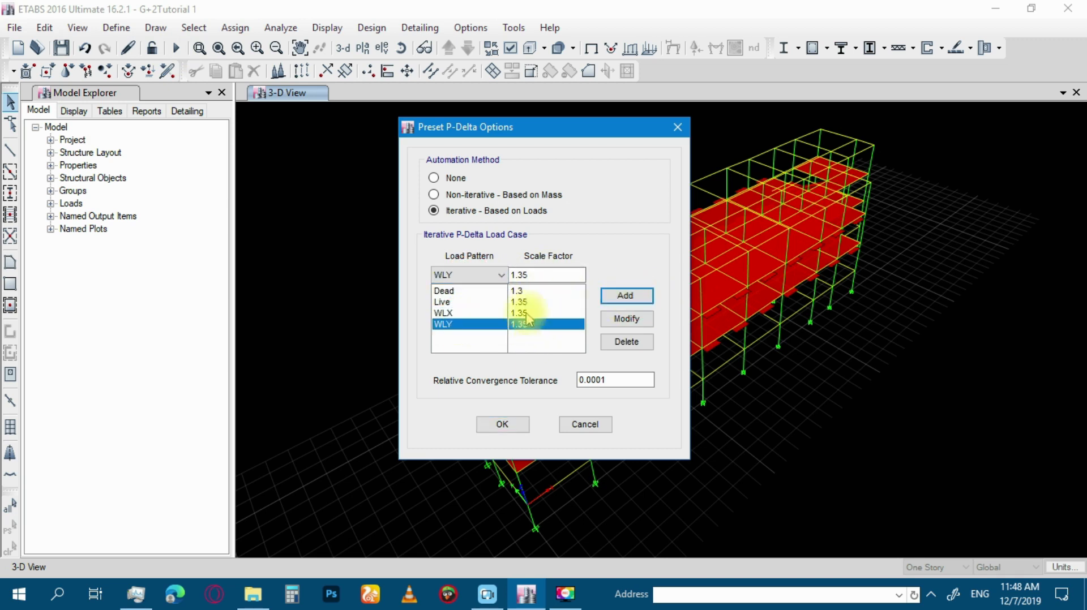
click(501, 429)
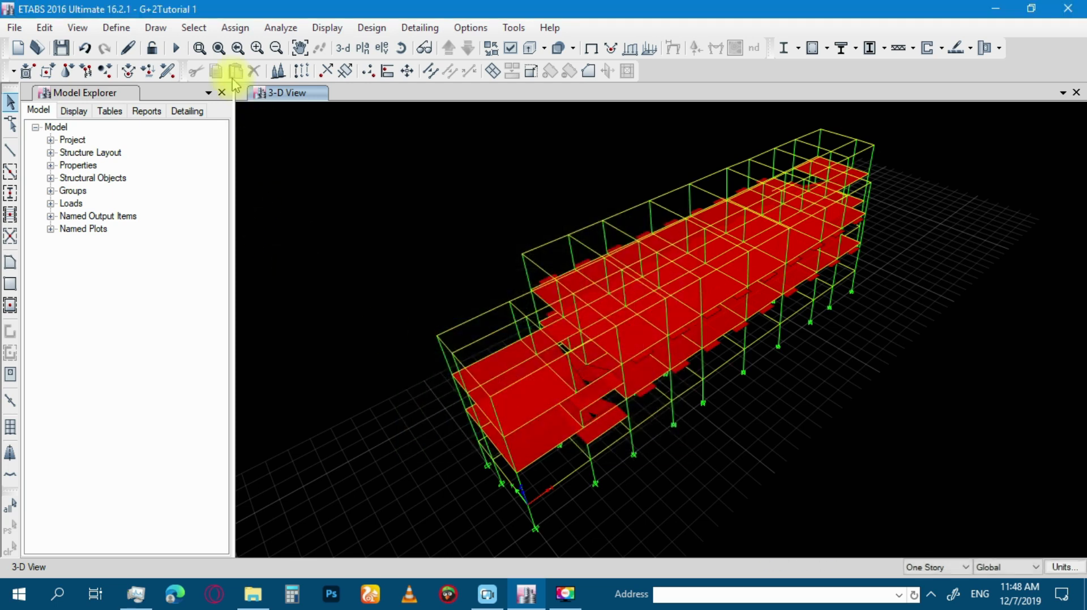